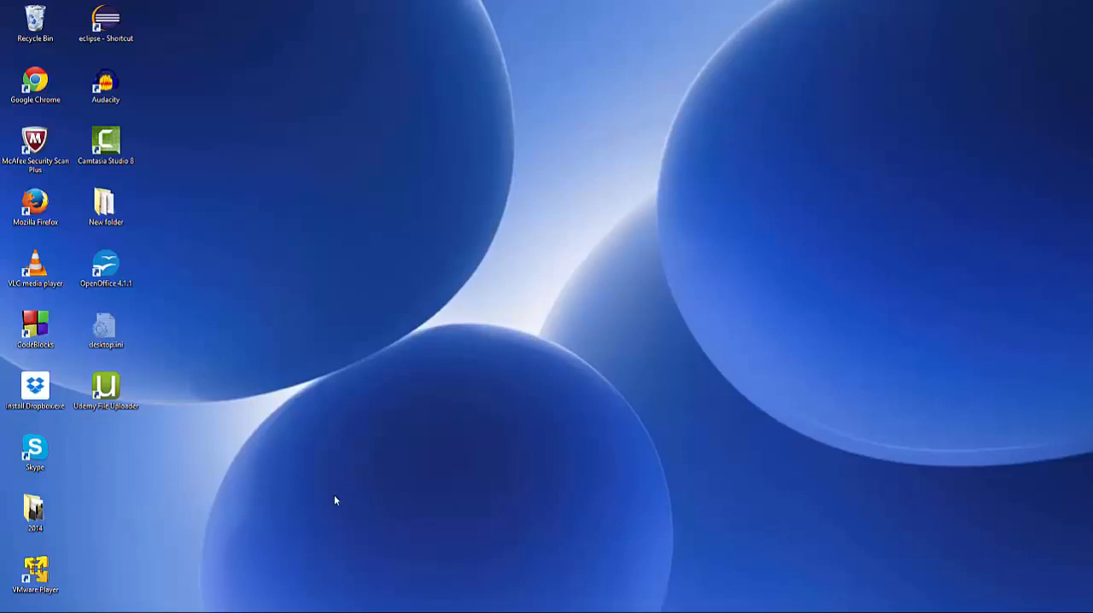
- Open Firefox and search the web for genymotion
left_click(283, 611)
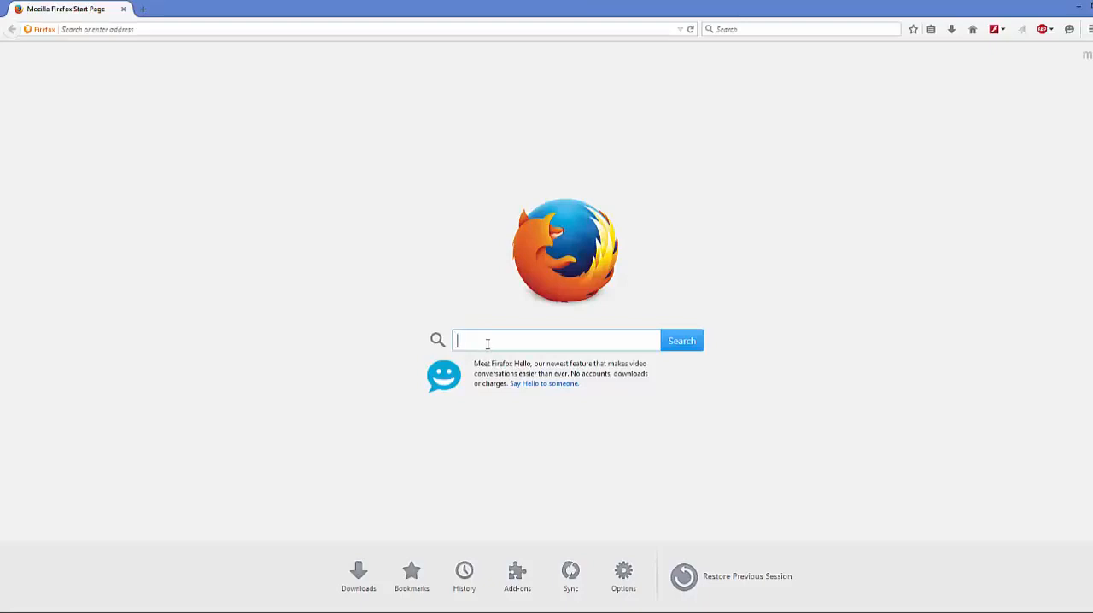
type("gee")
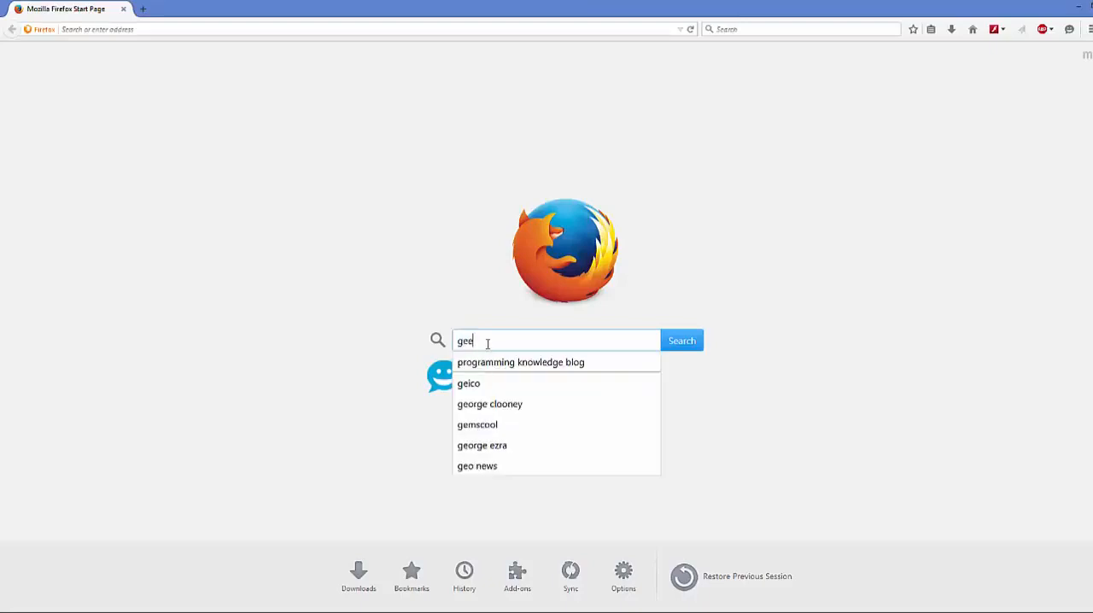
type("ny")
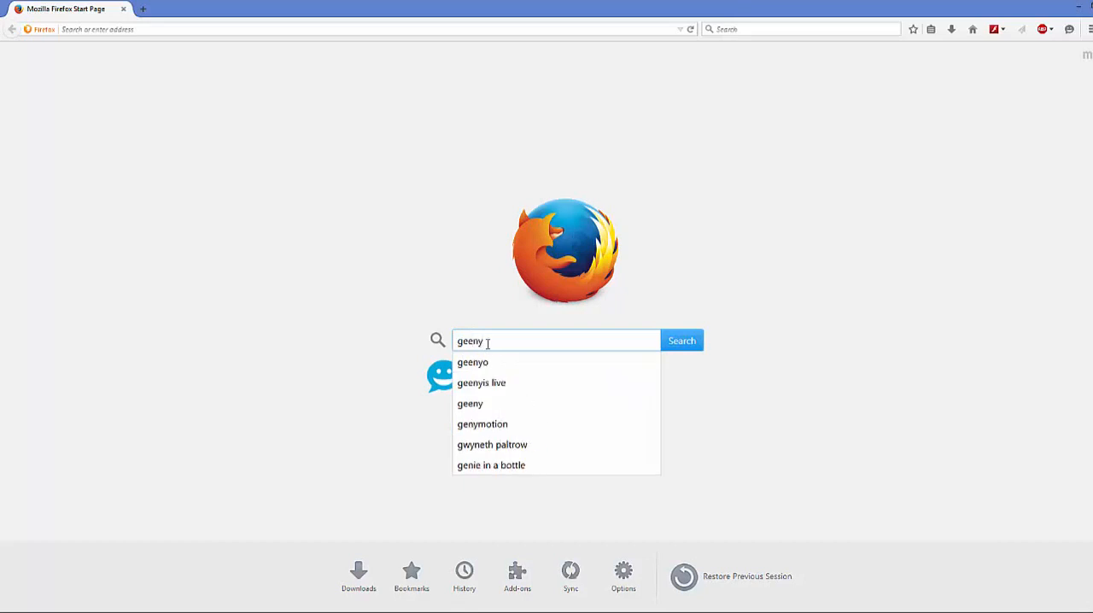
key("Down")
key("Down")
key("Down")
key("Down")
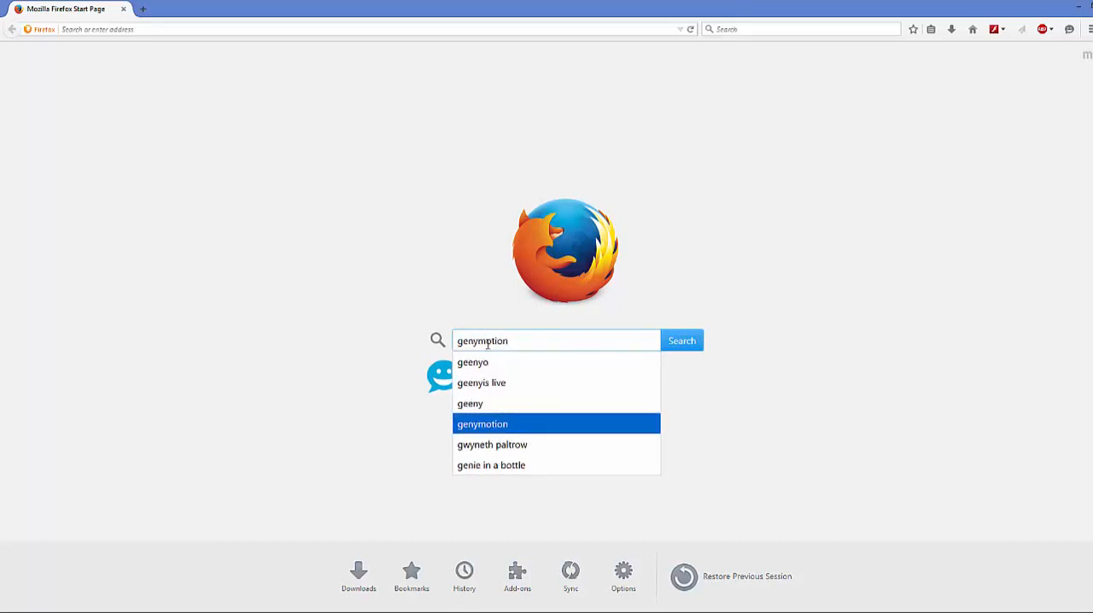
key("Return")
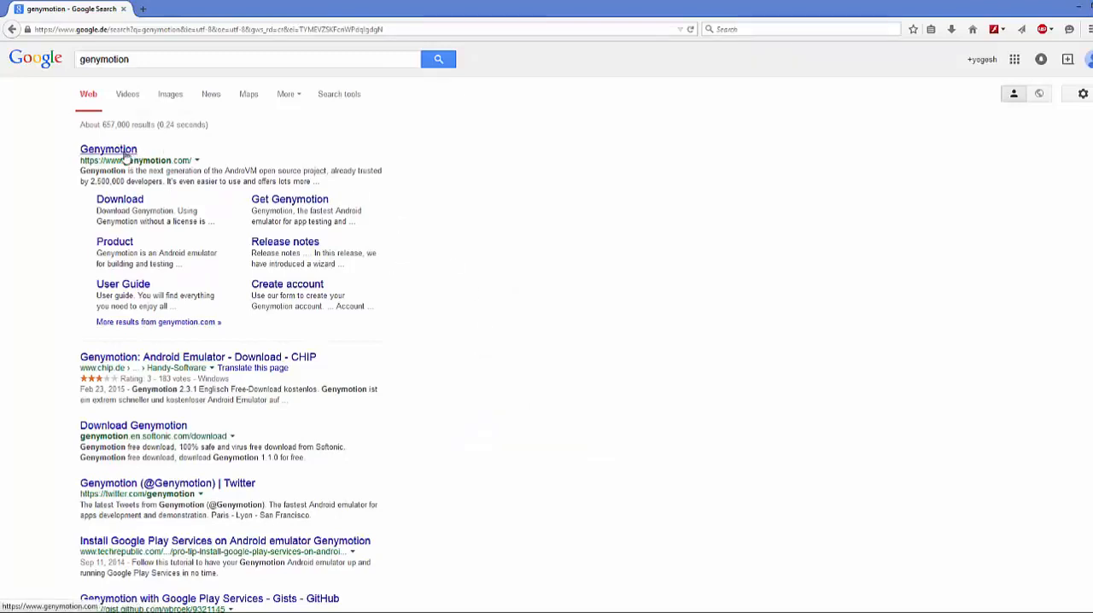
- Open the official Genymotion website and go to its Get Genymotion pricing page
left_click(125, 153)
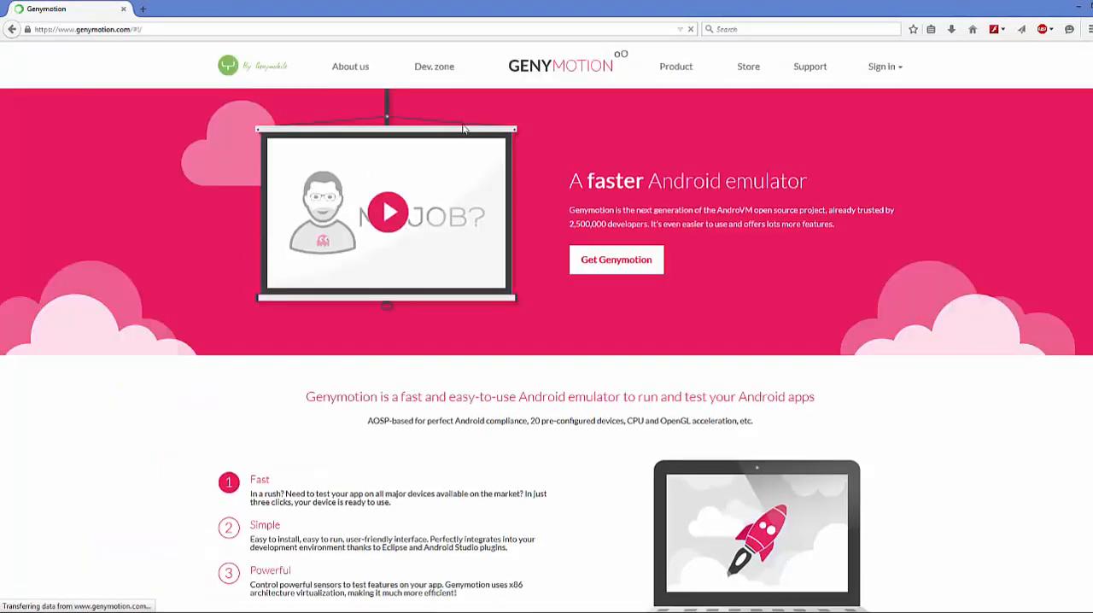
scroll(626, 203, "down", 3)
scroll(627, 201, "up", 3)
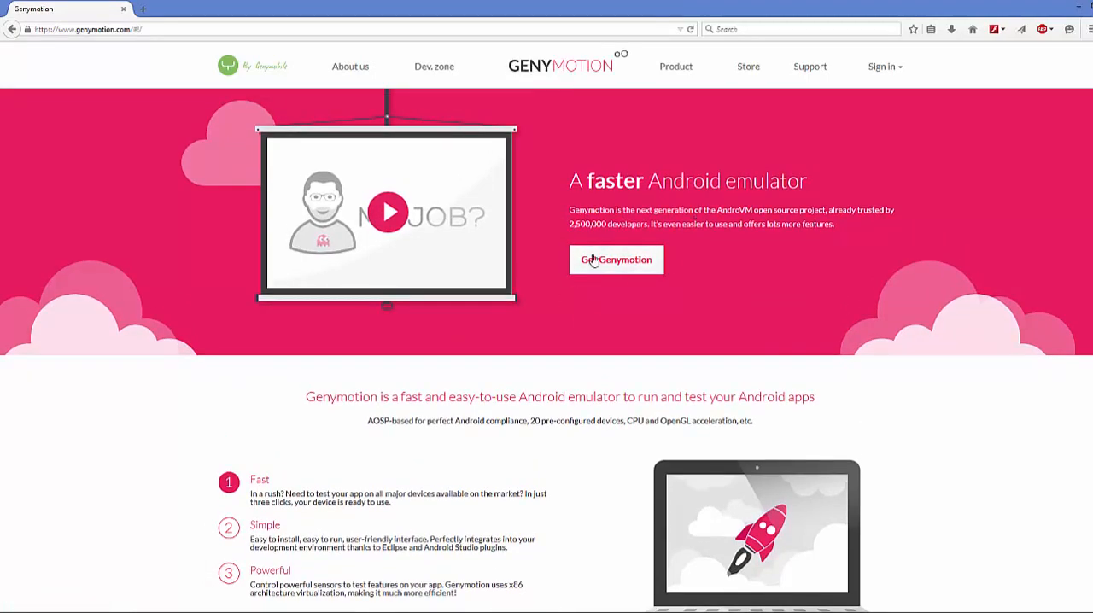
scroll(624, 214, "down", 15)
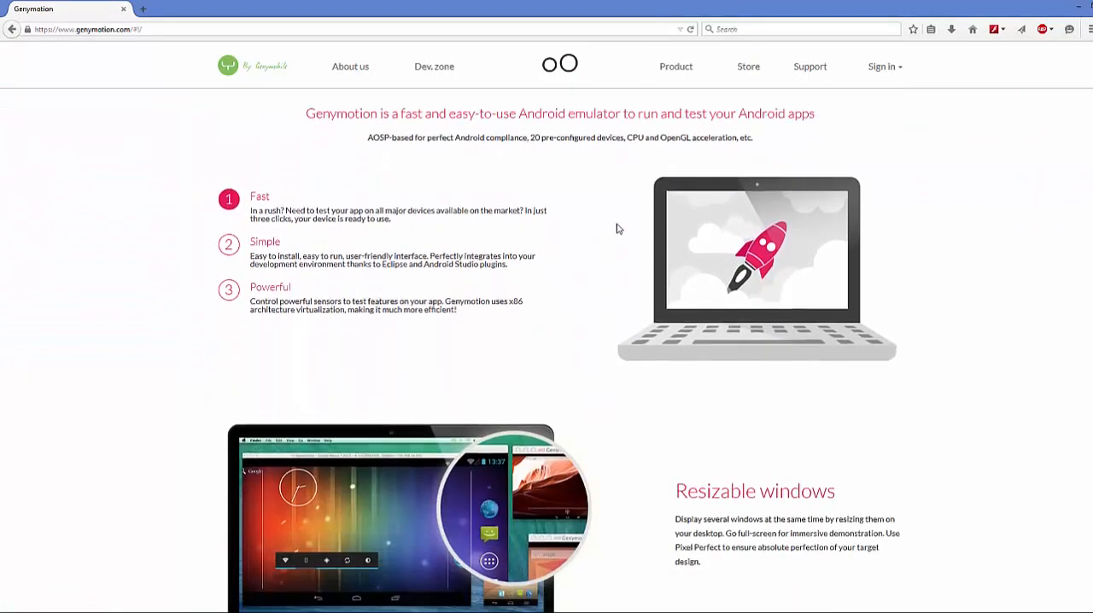
scroll(616, 226, "down", 7)
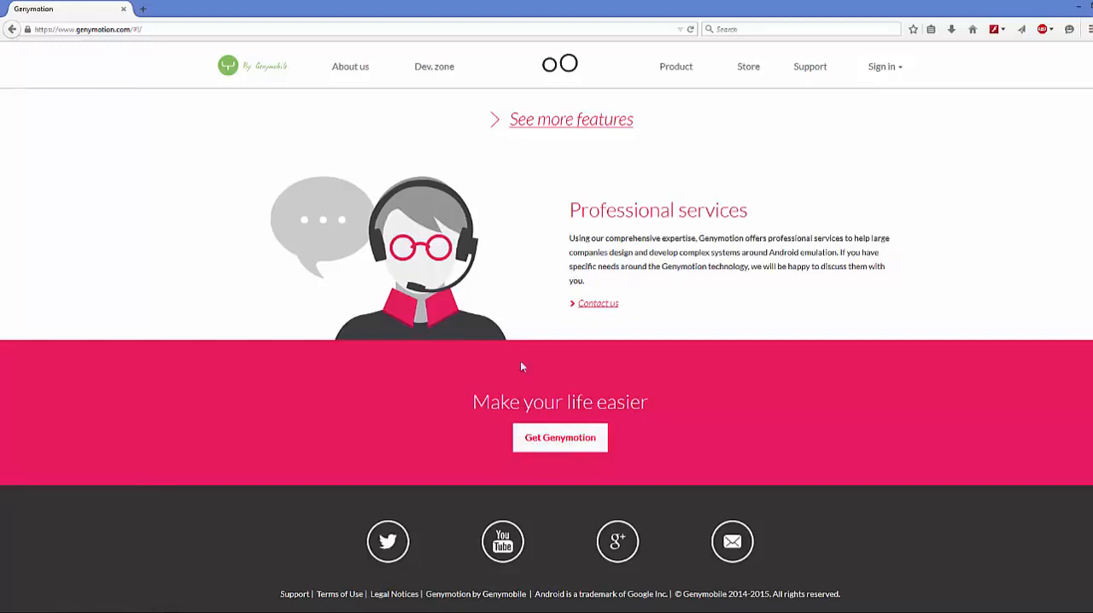
left_click(549, 441)
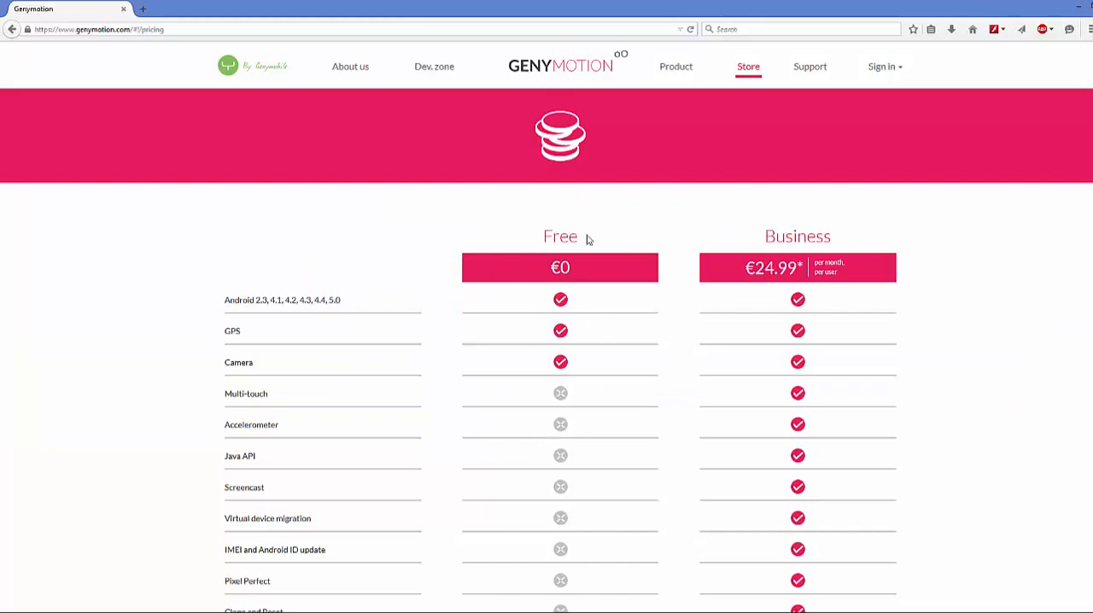
- Compare the features of the Free and Business plans in the pricing table, including GPS, camera and multi-touch support
scroll(659, 362, "down", 3)
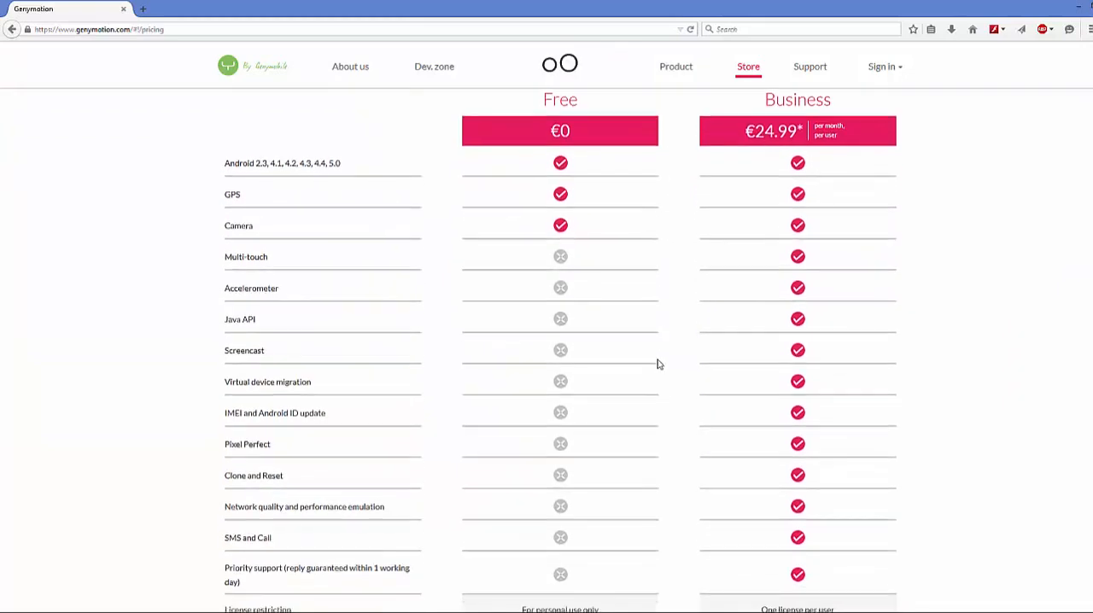
scroll(658, 364, "down", 5)
scroll(657, 364, "up", 8)
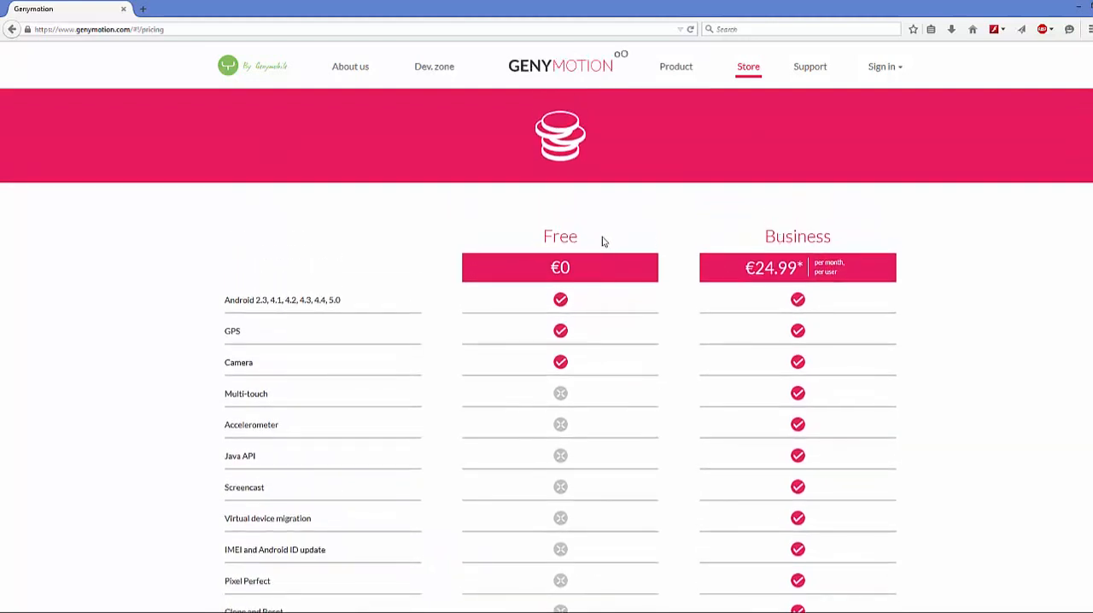
left_click_drag(585, 241, 547, 240)
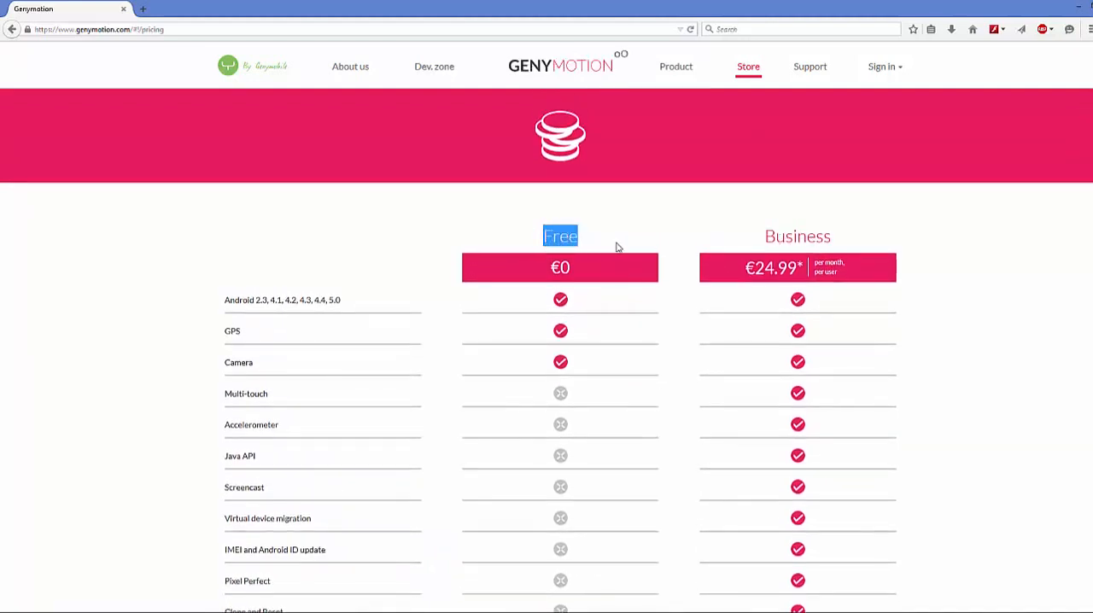
scroll(617, 247, "down", 2)
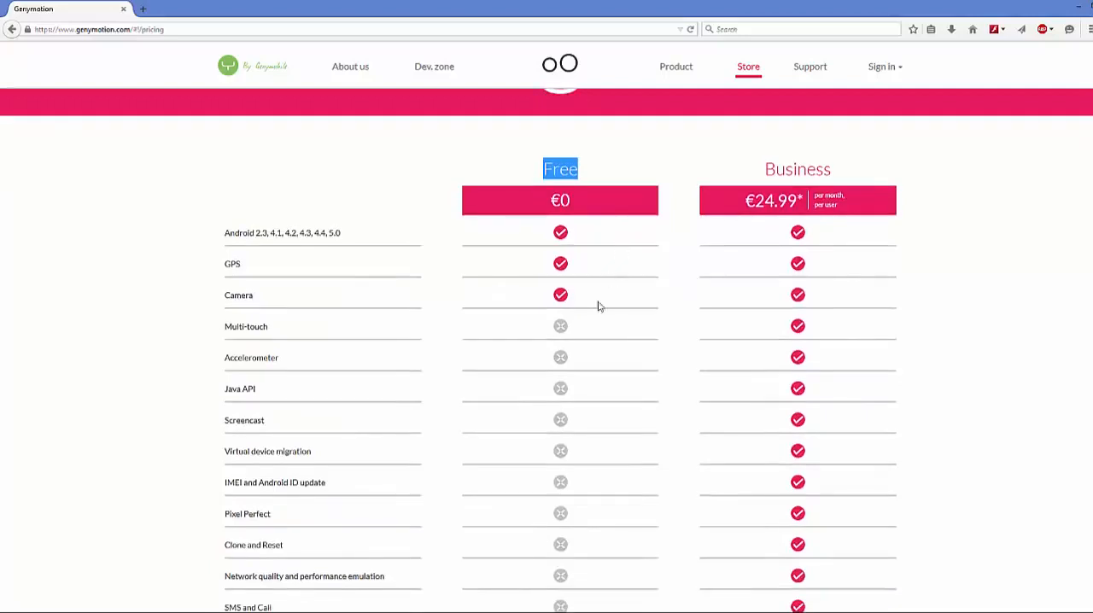
left_click(238, 266)
left_click_drag(238, 267, 267, 321)
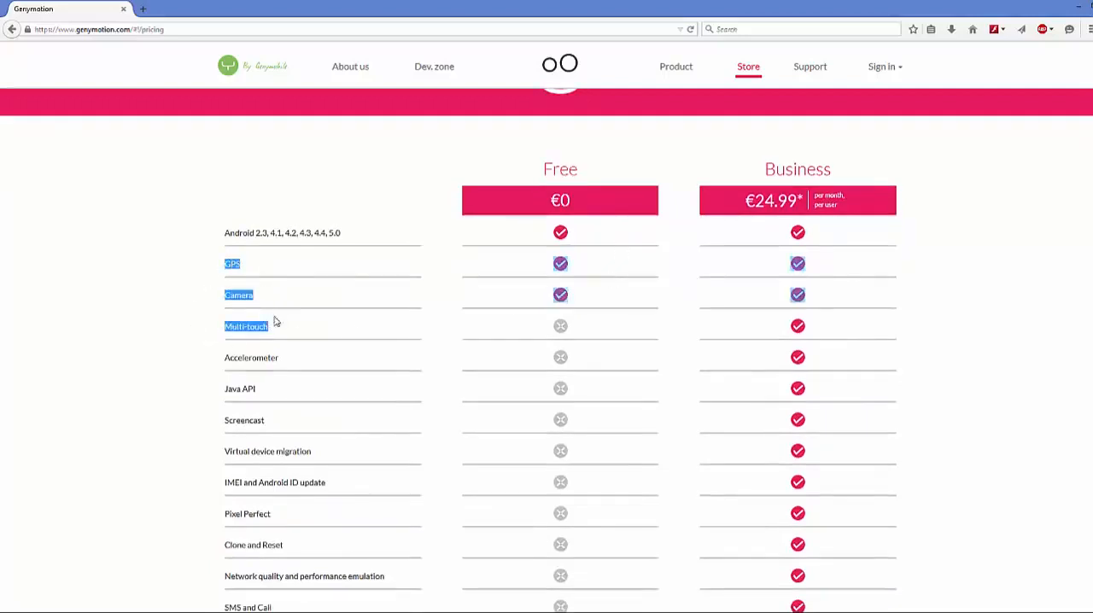
scroll(378, 286, "down", 3)
scroll(816, 342, "up", 4)
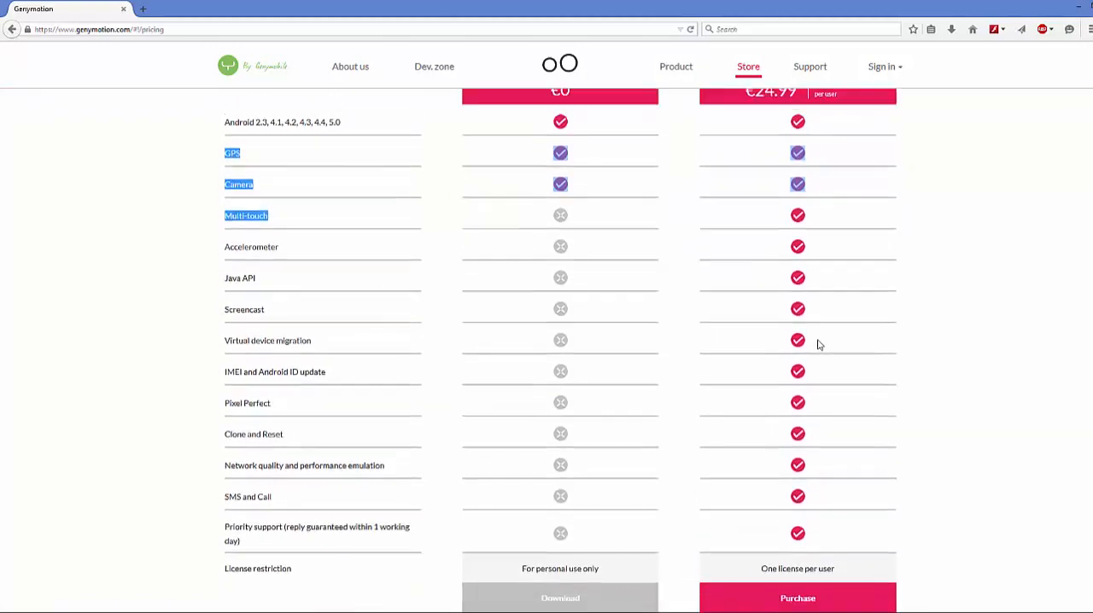
scroll(619, 383, "down", 4)
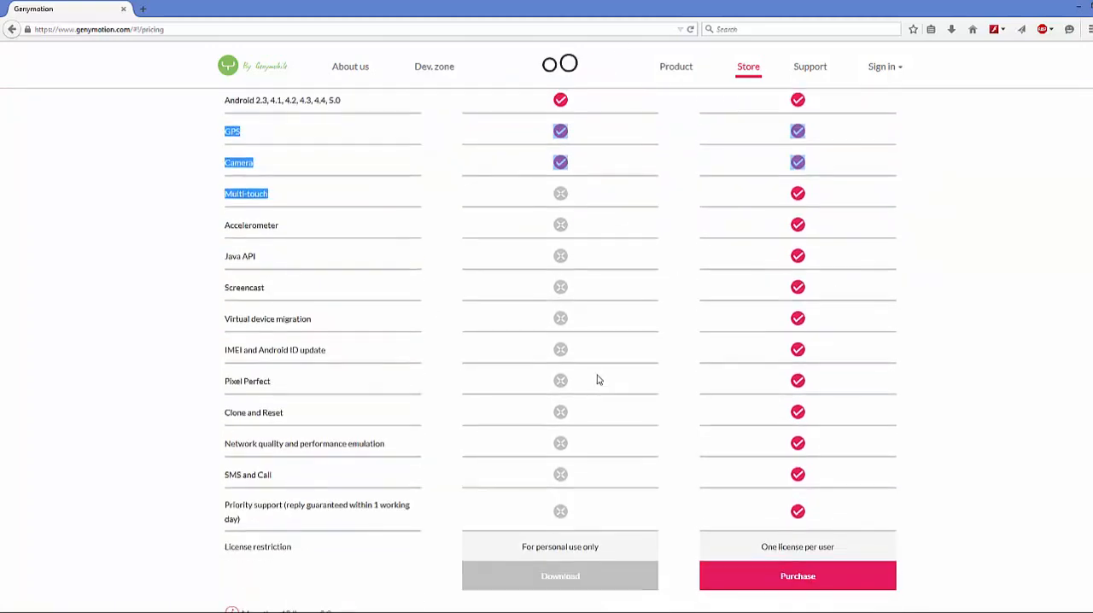
scroll(543, 185, "up", 3)
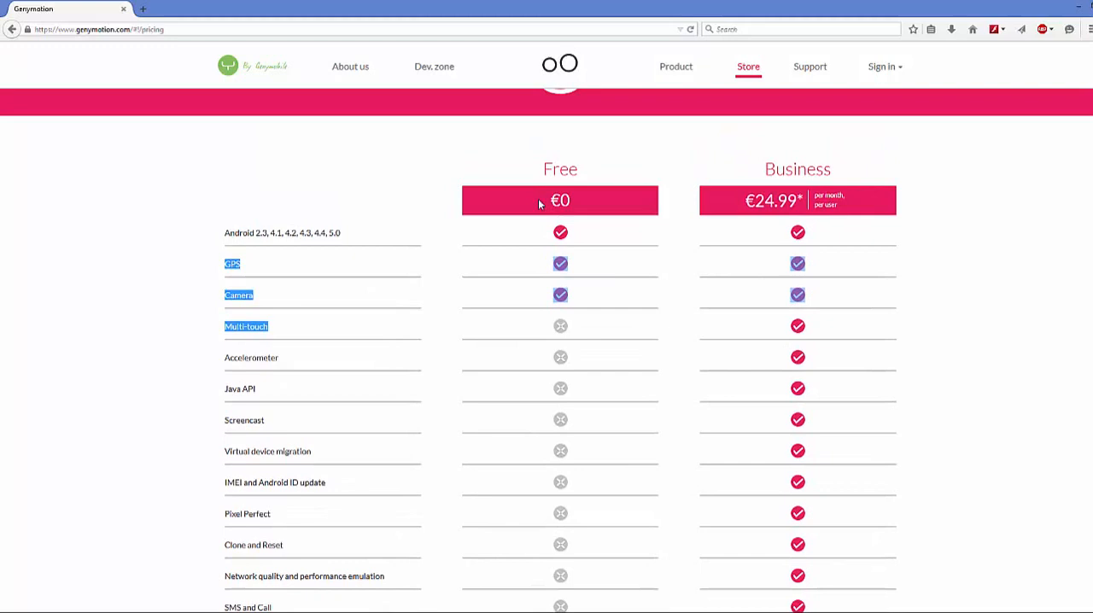
- Open the download page for the Free personal-use plan from the pricing table
left_click(508, 388)
scroll(554, 288, "down", 3)
scroll(540, 315, "down", 3)
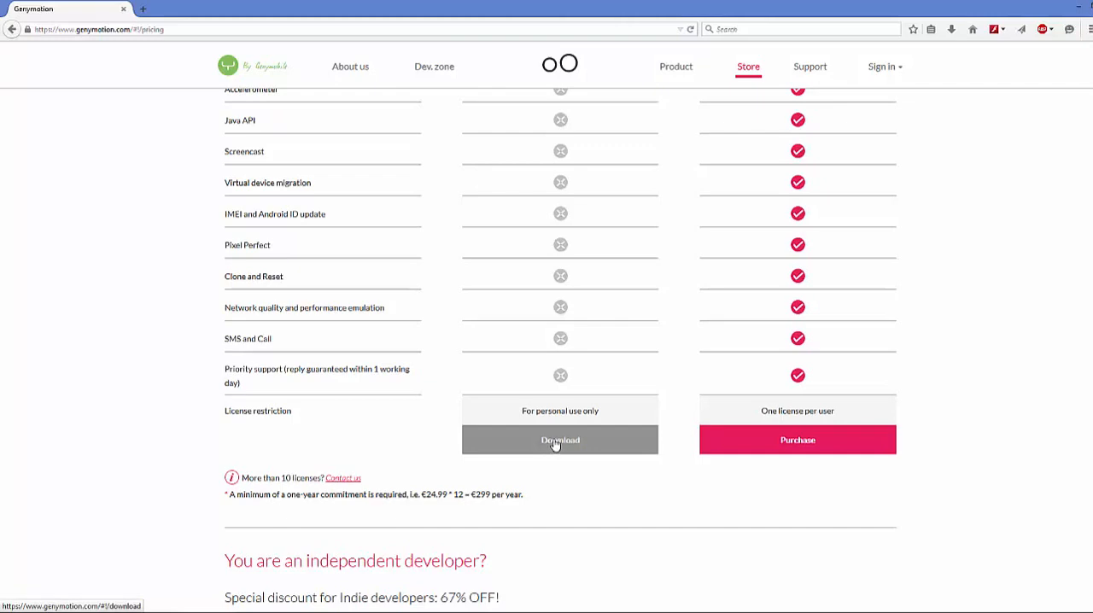
scroll(589, 273, "up", 3)
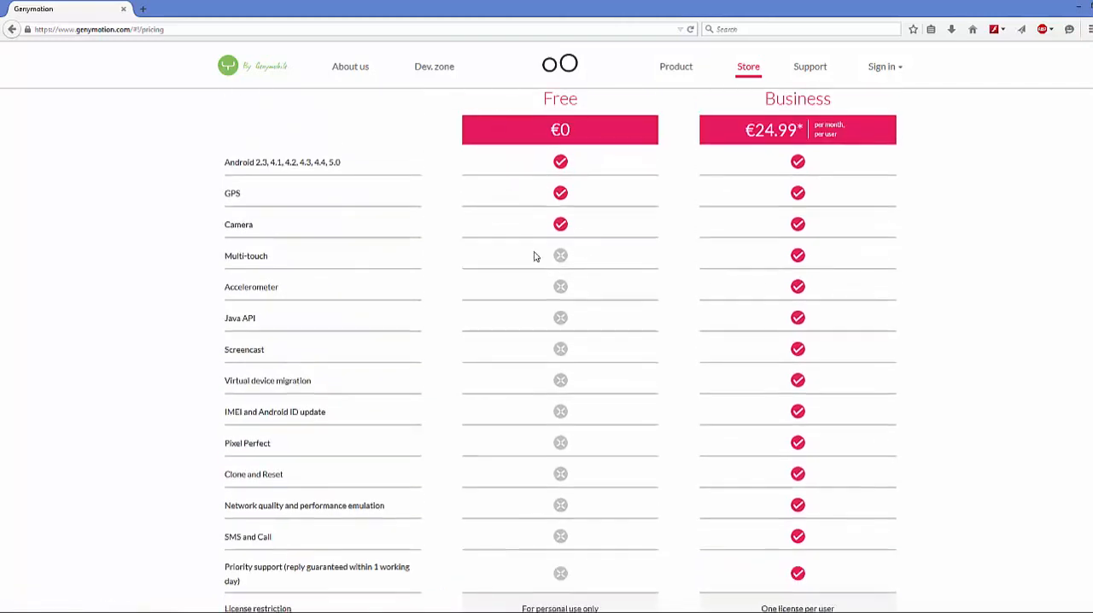
scroll(537, 299, "down", 4)
left_click(547, 376)
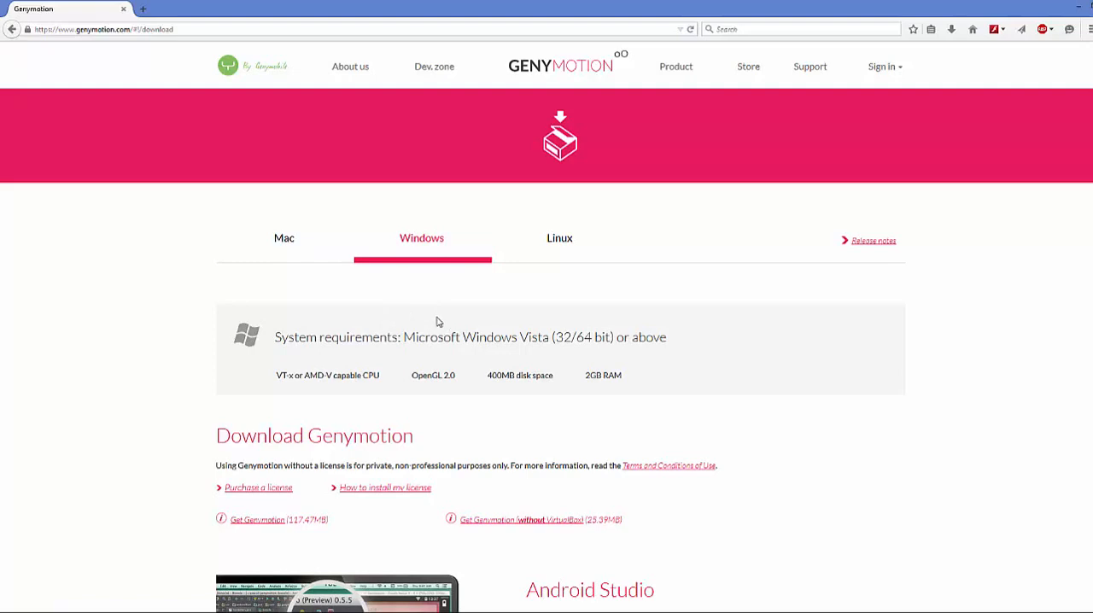
- Review the Windows system requirements, the installer options with and without VirtualBox, and the Android Studio and Eclipse plugin instructions
scroll(421, 283, "down", 3)
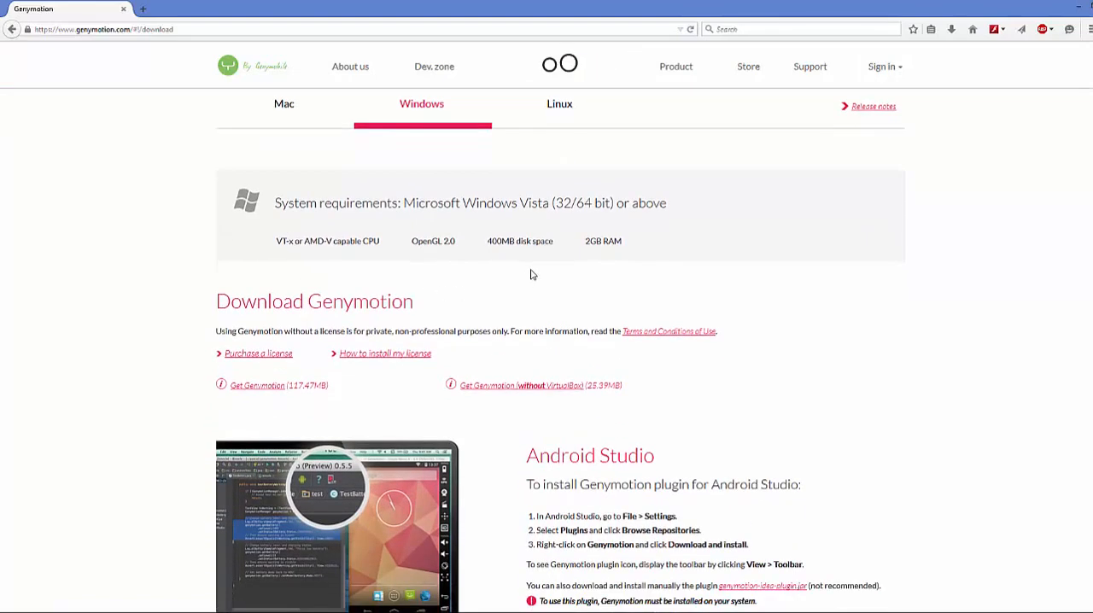
scroll(532, 271, "down", 6)
scroll(533, 273, "down", 4)
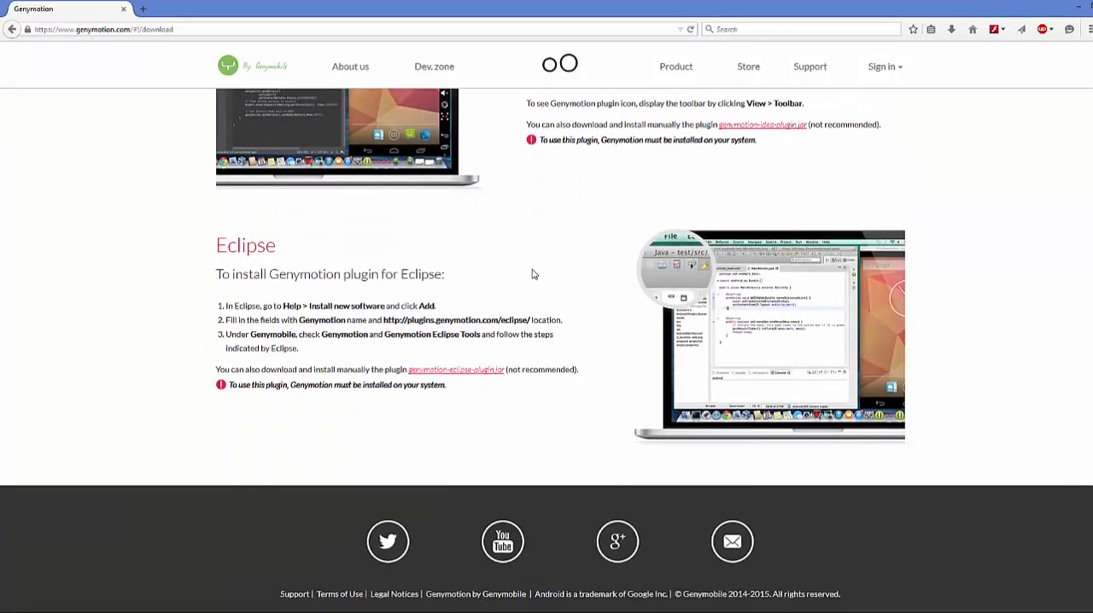
scroll(533, 274, "up", 12)
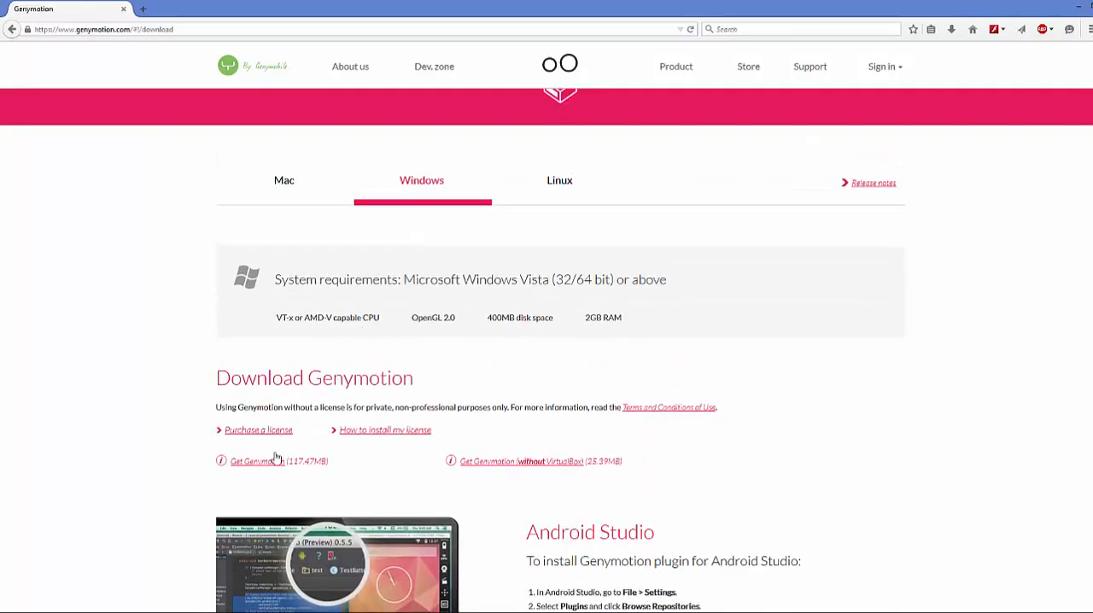
scroll(281, 436, "down", 2)
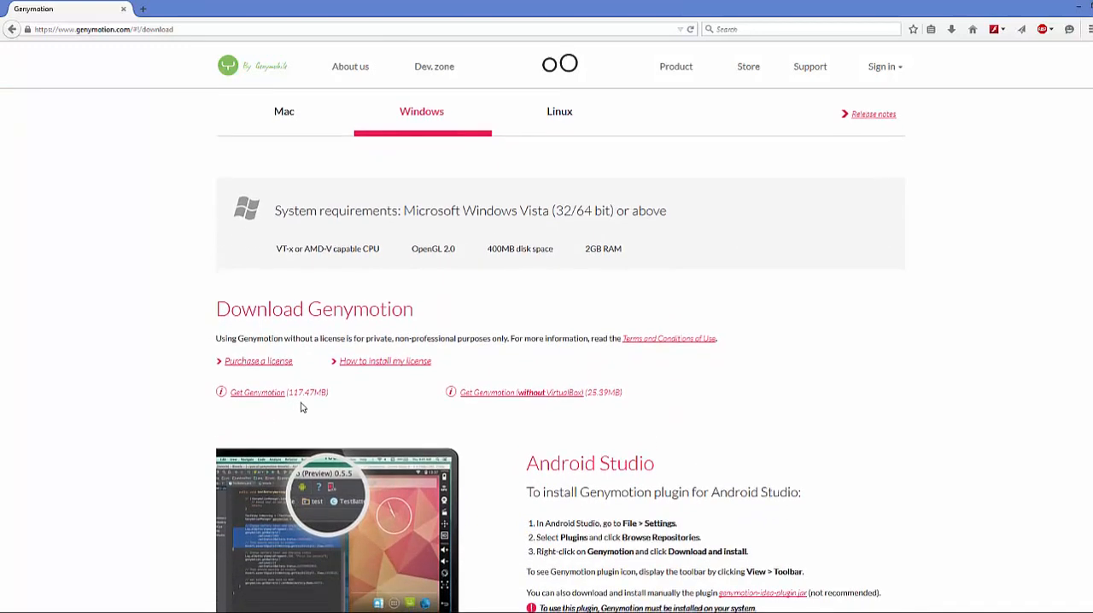
scroll(302, 404, "down", 2)
left_click_drag(185, 315, 291, 327)
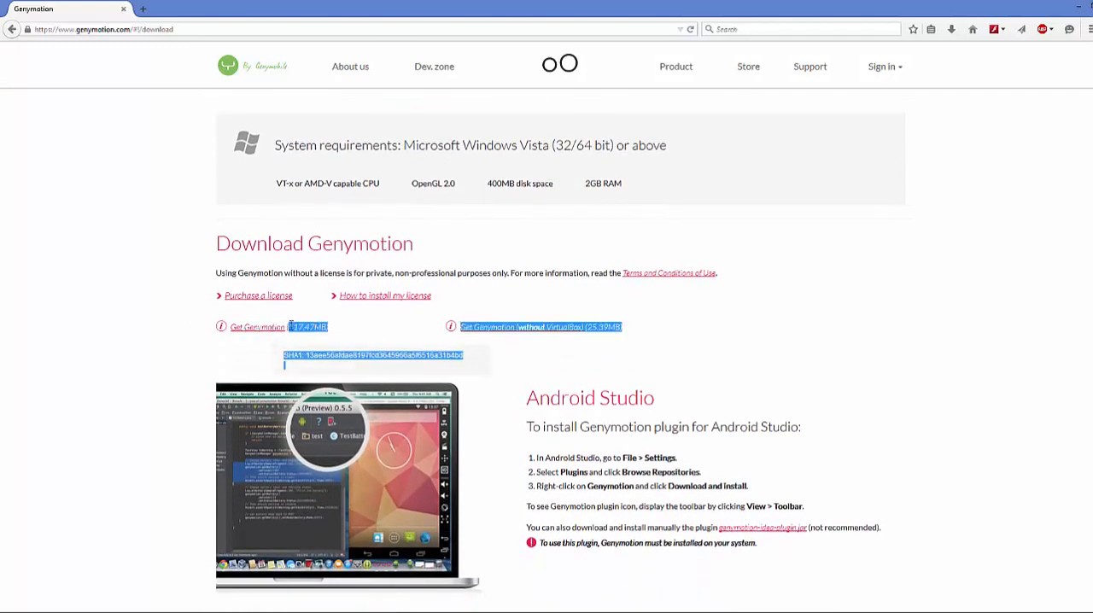
left_click(201, 338)
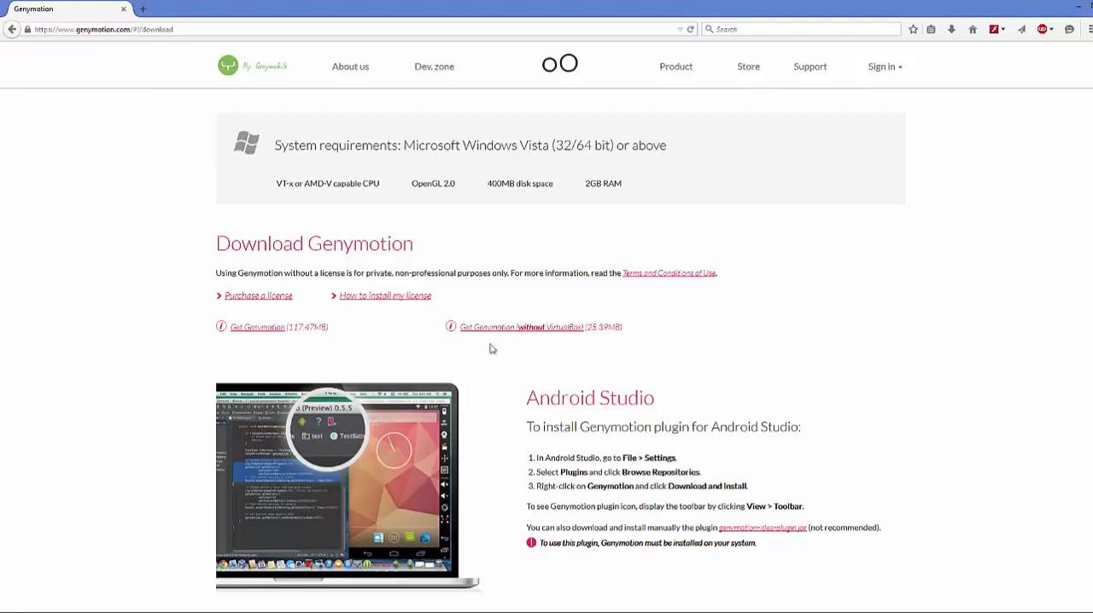
- Sign in to the Genymotion account to download the full Windows package and save genymotion-2.4.0-vbox.exe
left_click(261, 329)
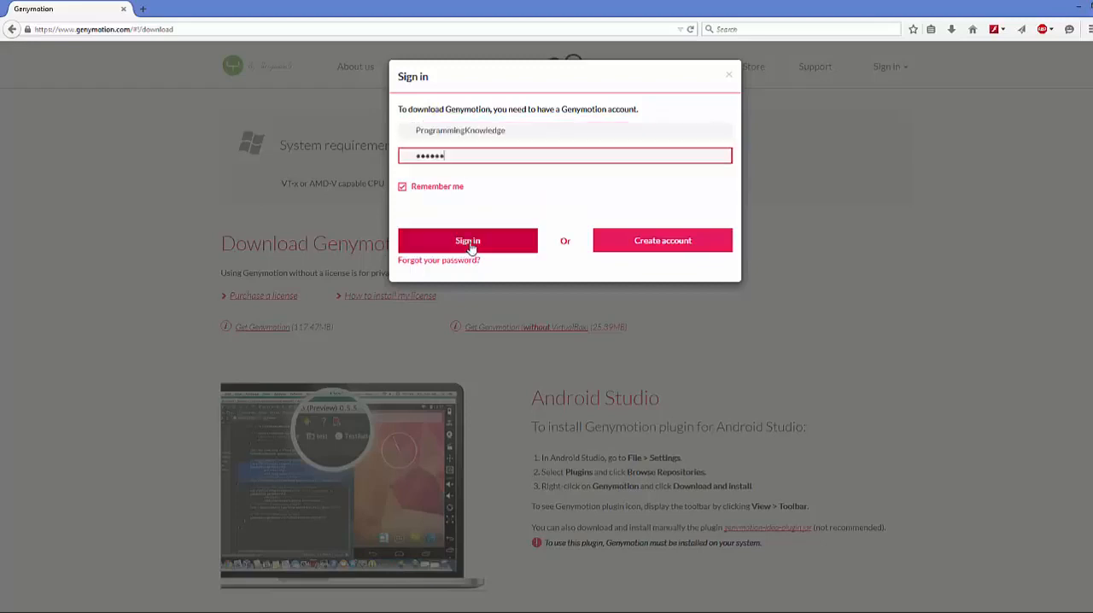
left_click(468, 243)
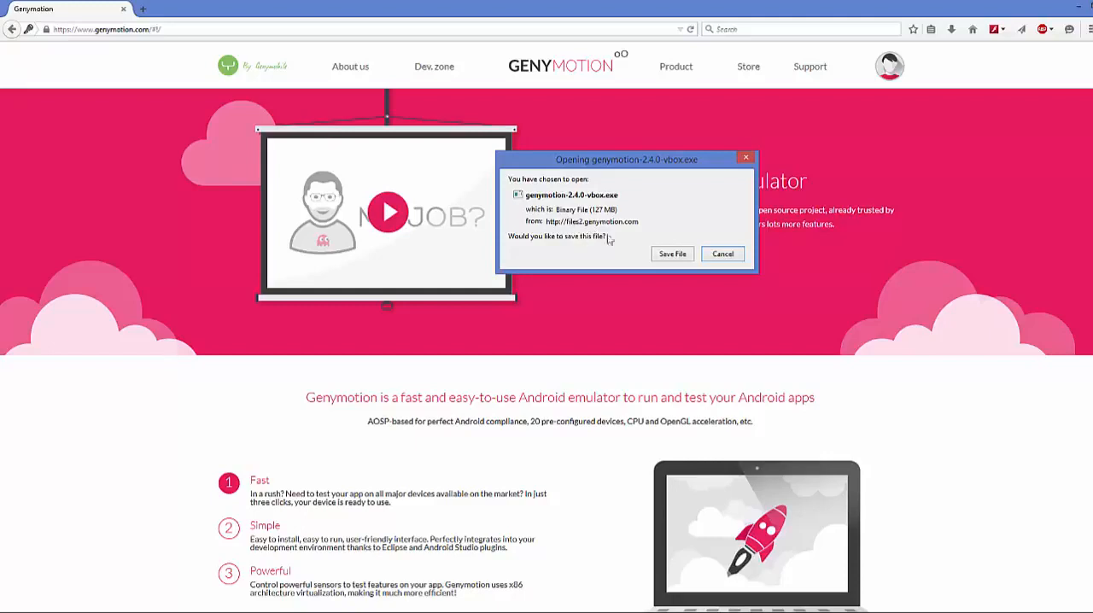
left_click(671, 255)
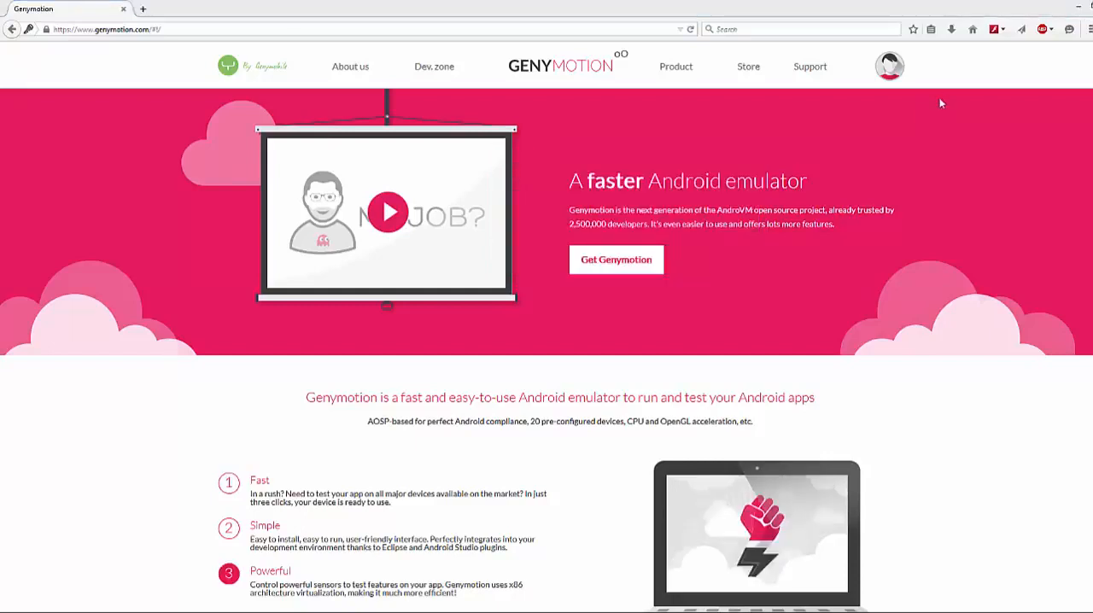
- Run the downloaded genymotion-2.4.0-vbox.exe with English as the setup language and continue to the destination folder page
left_click(952, 29)
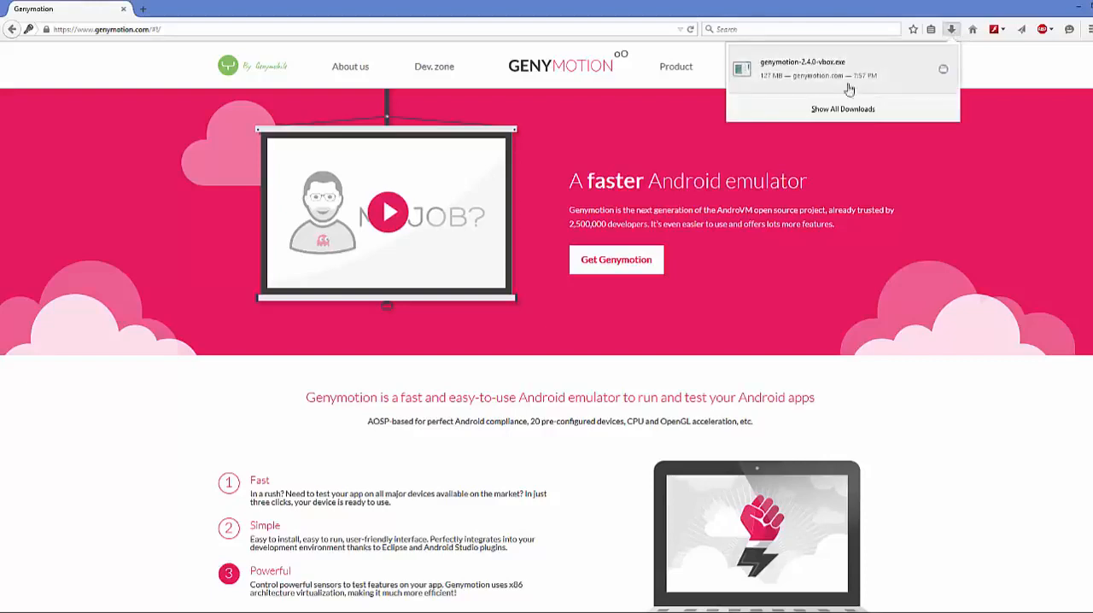
left_click(799, 73)
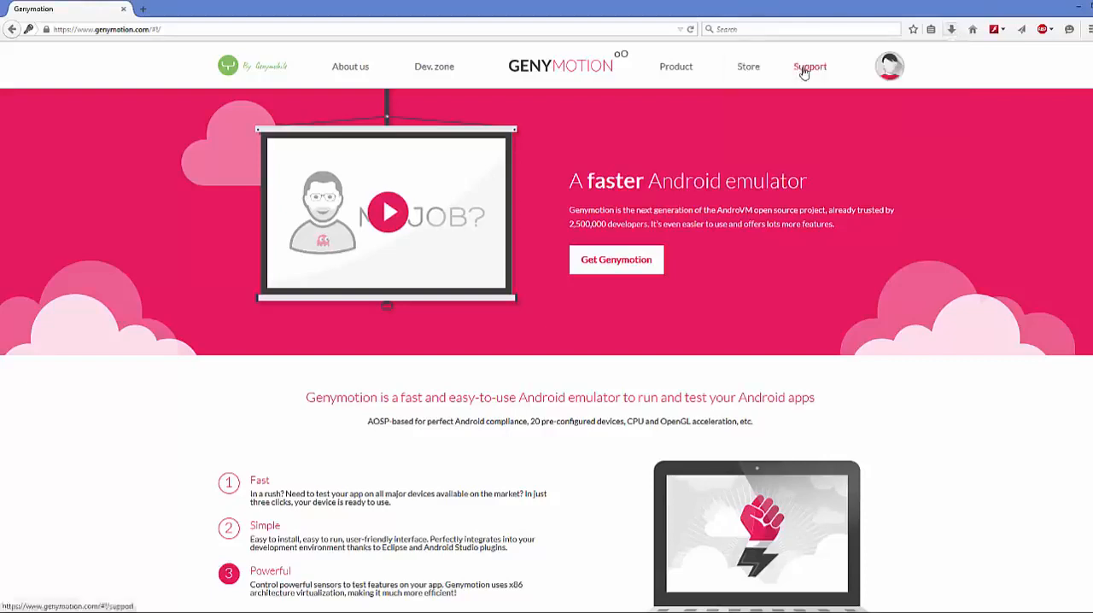
left_click(1079, 7)
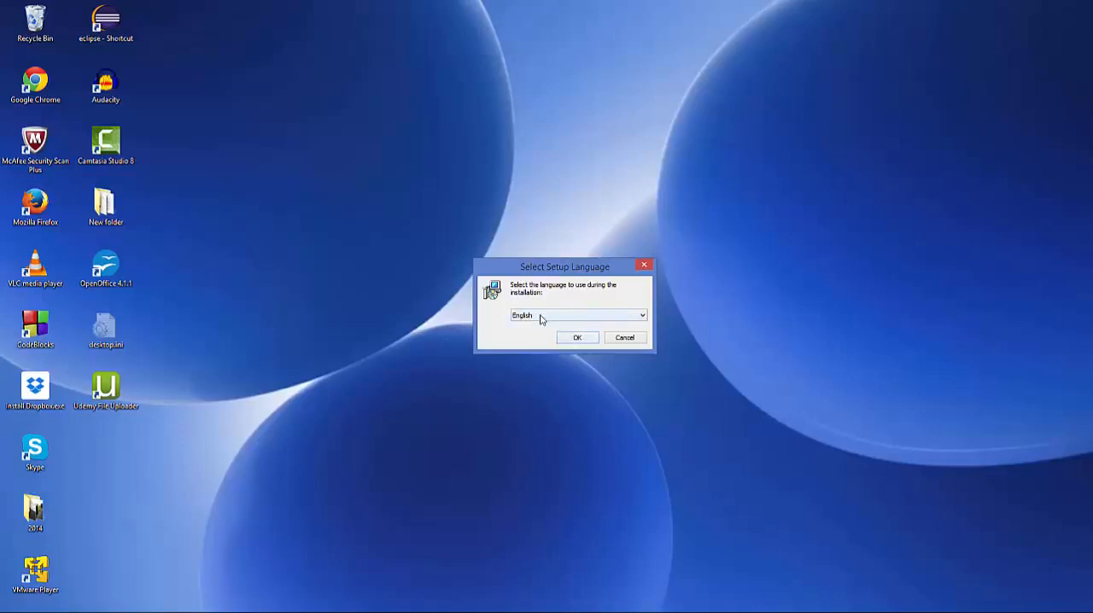
left_click(578, 338)
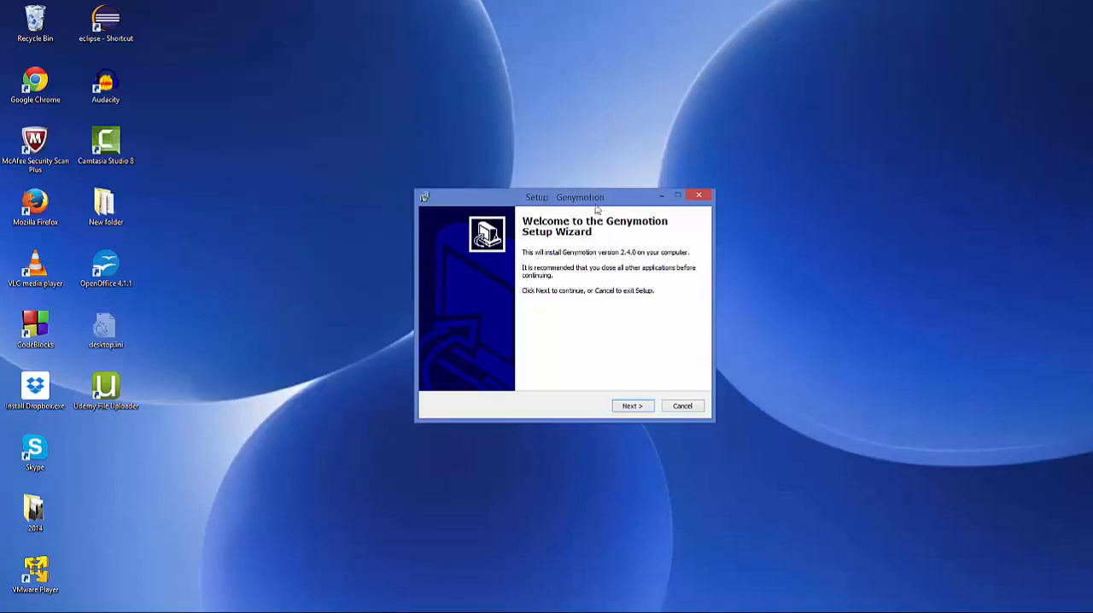
left_click(632, 407)
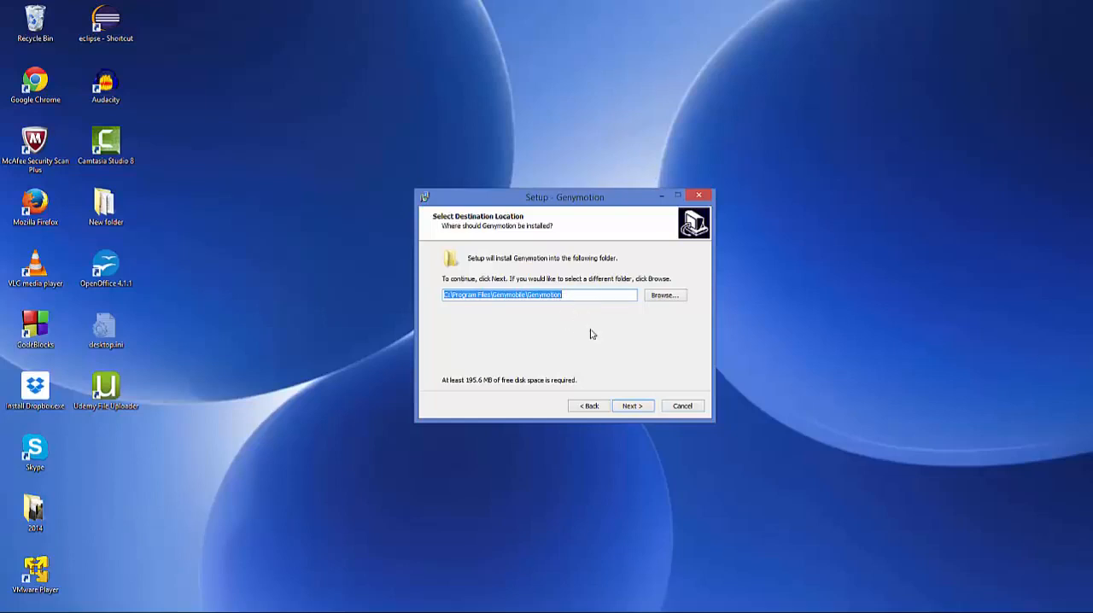
- Install Genymotion to C:\Program Files\Genymobile\Genymotion with the Genymotion Start Menu folder and a desktop icon
left_click(624, 407)
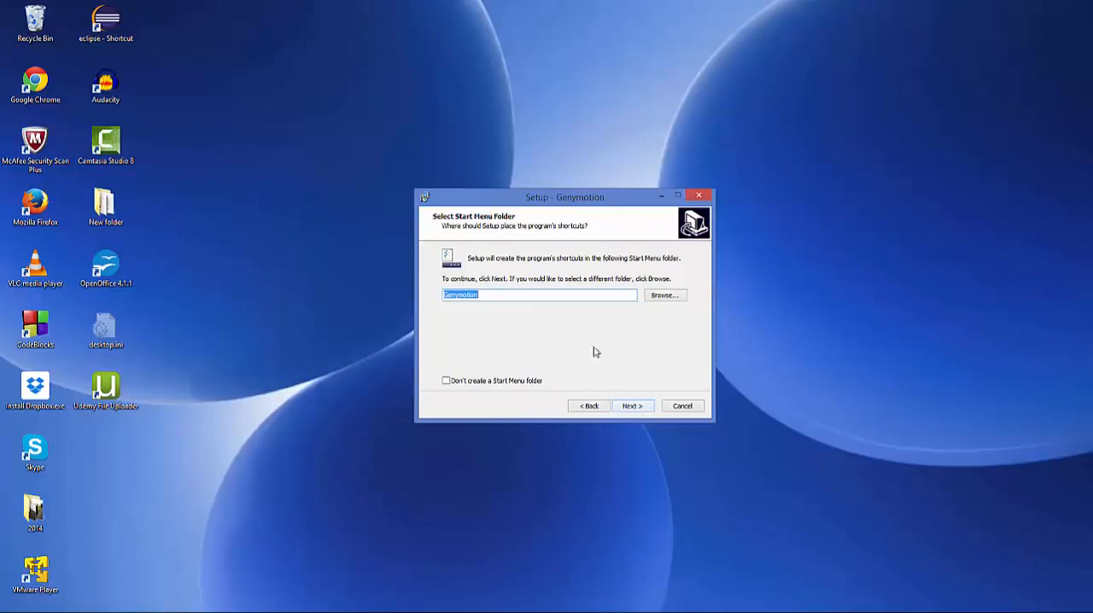
left_click(632, 410)
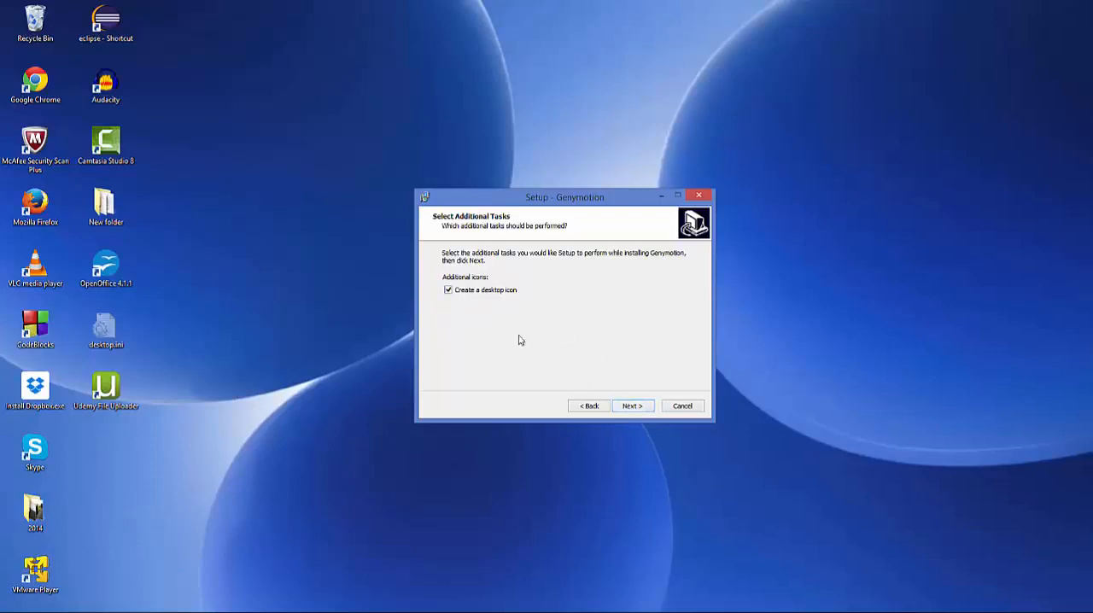
left_click(630, 410)
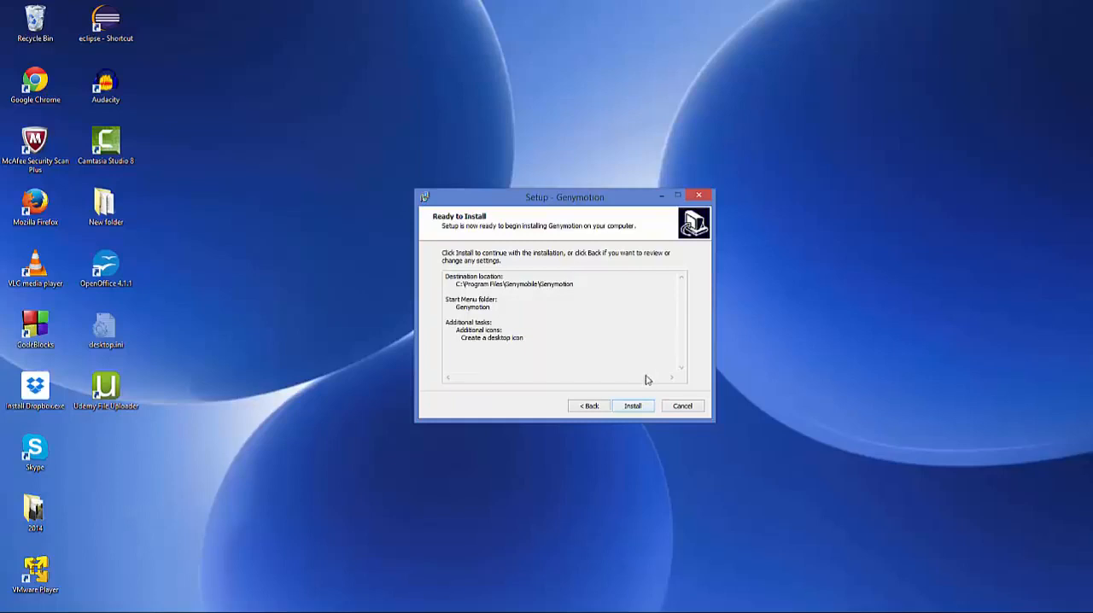
left_click(632, 408)
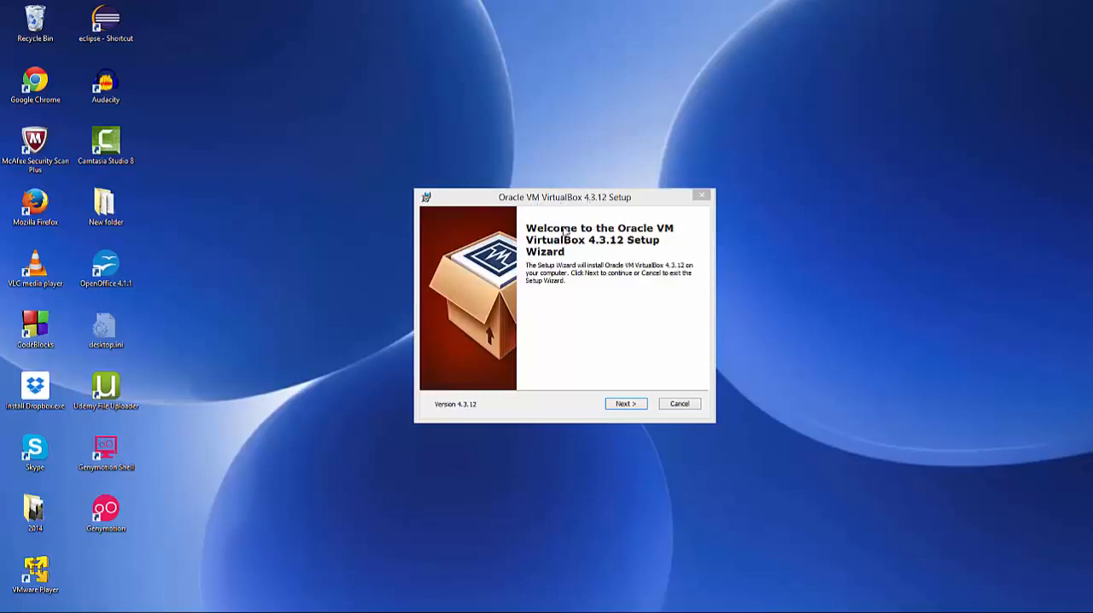
- Proceed through the Oracle VM VirtualBox 4.3.12 feature selection and the shortcut and file association options, keeping the default location
left_click(619, 407)
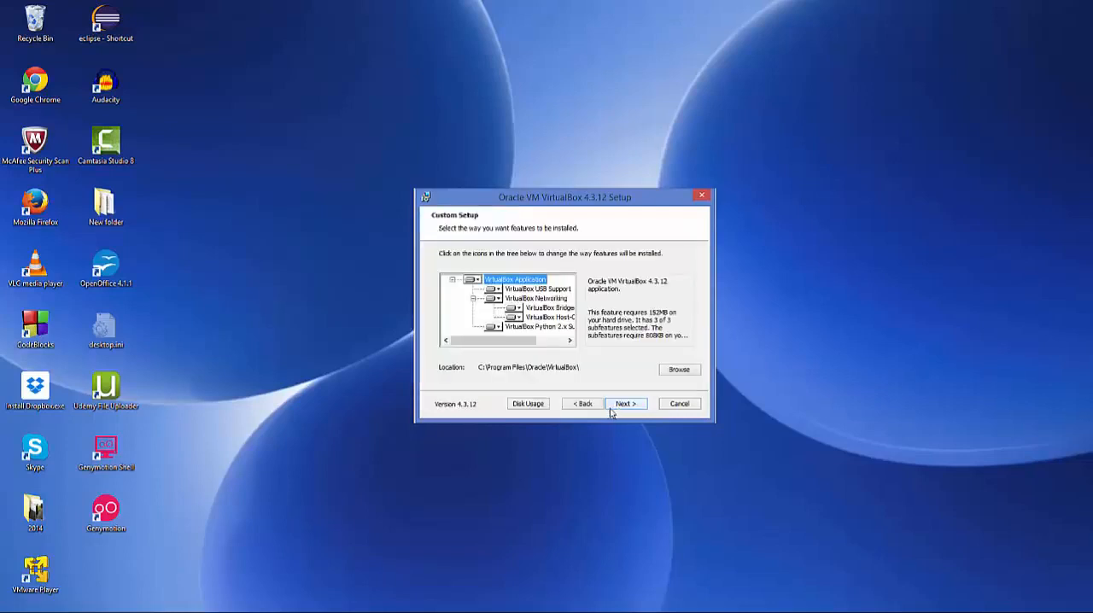
left_click(615, 407)
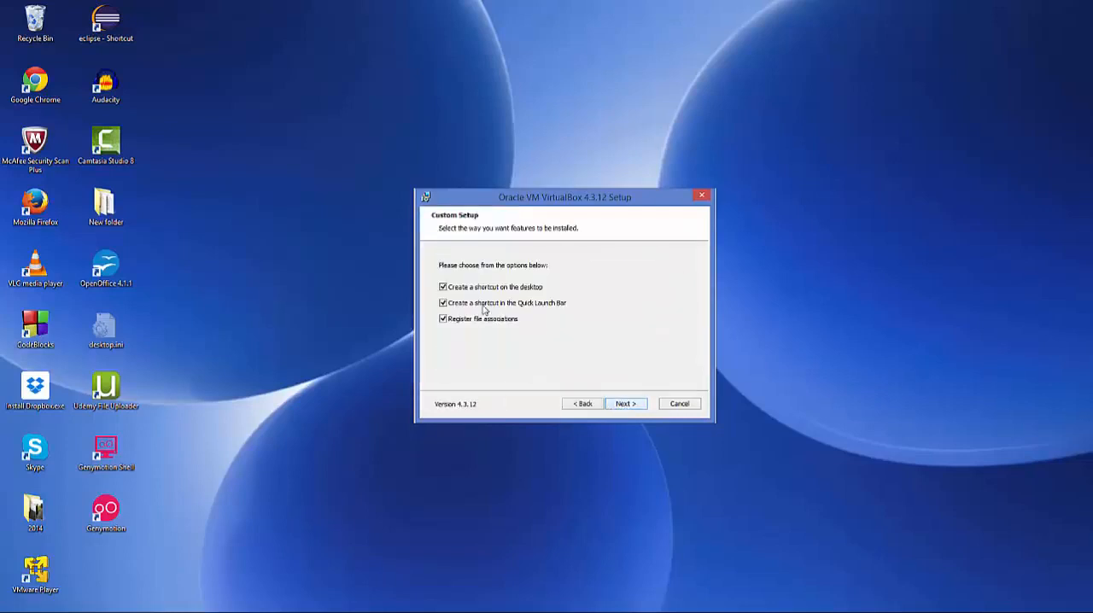
left_click(443, 287)
left_click_drag(524, 205, 529, 206)
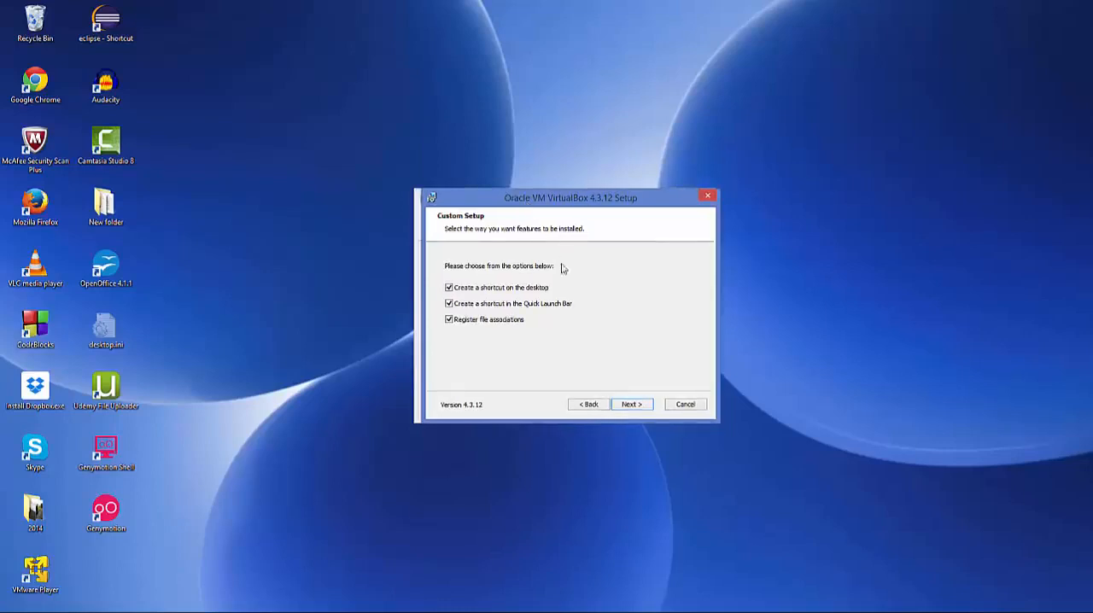
left_click(449, 320)
left_click(449, 304)
left_click(450, 288)
left_click(631, 405)
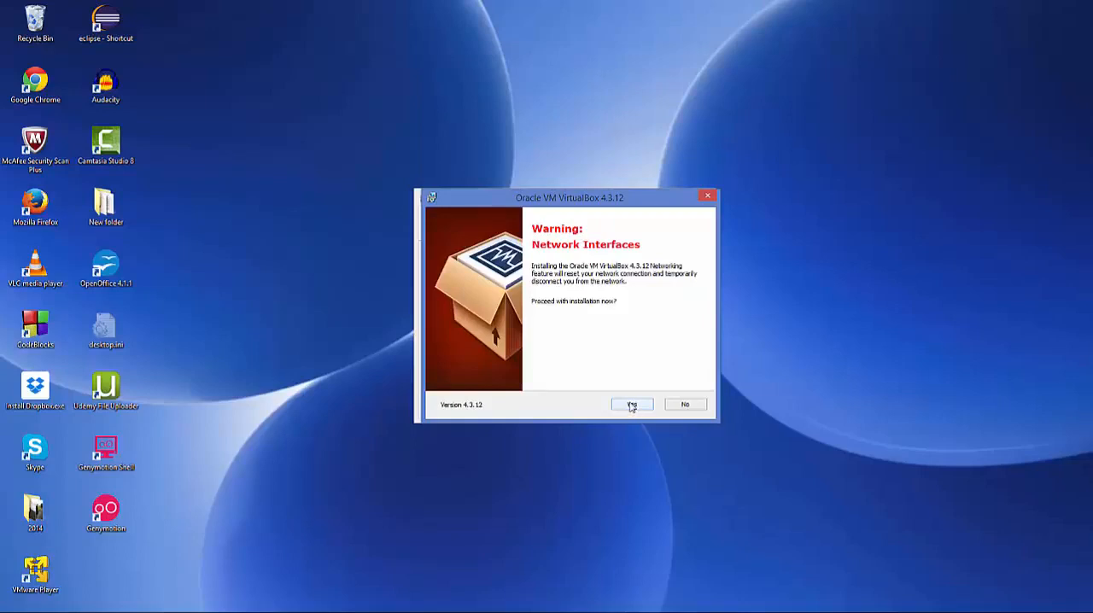
- Accept the network interfaces warning and install VirtualBox together with the Oracle Corporation USB controller driver
left_click(632, 405)
left_click(630, 407)
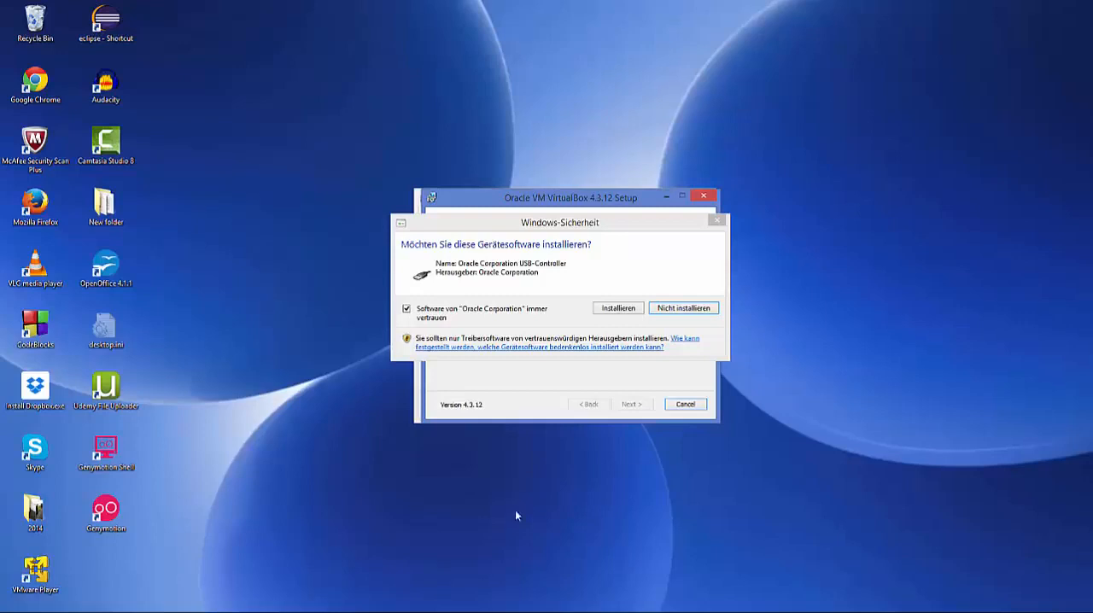
left_click(614, 309)
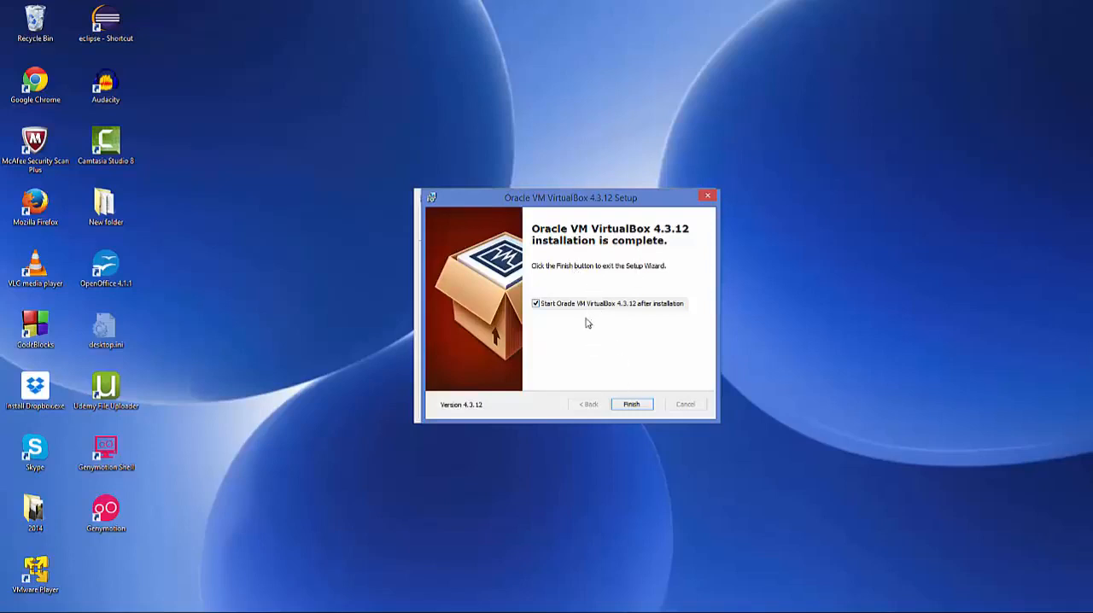
- Finish the VirtualBox setup, close the VirtualBox Manager, and complete the Genymotion setup with Launch Genymotion enabled
left_click(631, 405)
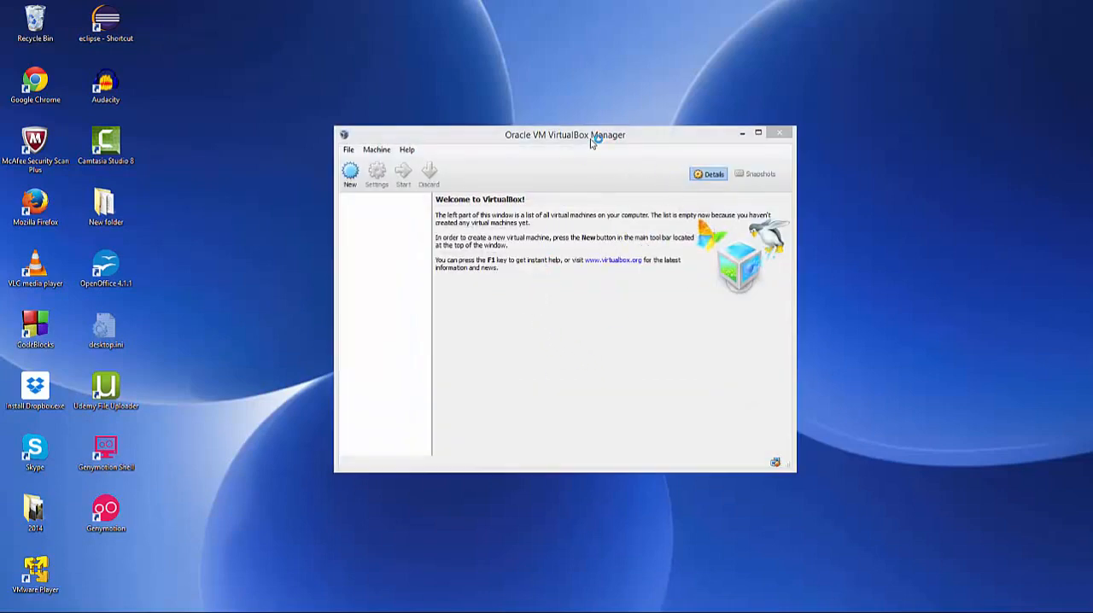
mouse_move(593, 137)
left_mouse_down()
mouse_move(604, 157)
mouse_move(588, 147)
left_mouse_up()
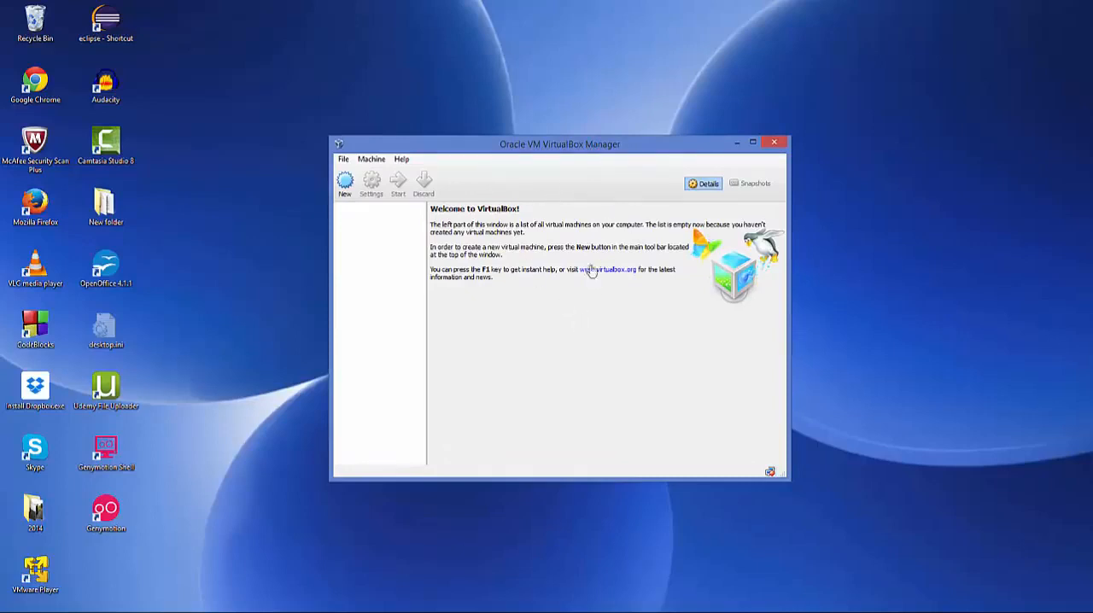
left_click(773, 141)
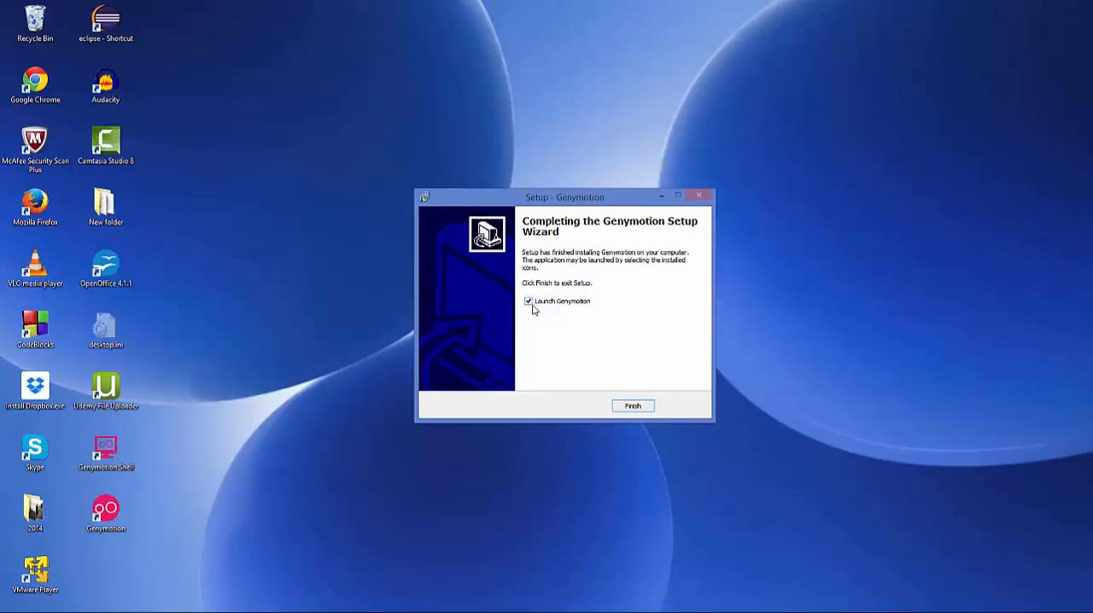
left_click(630, 407)
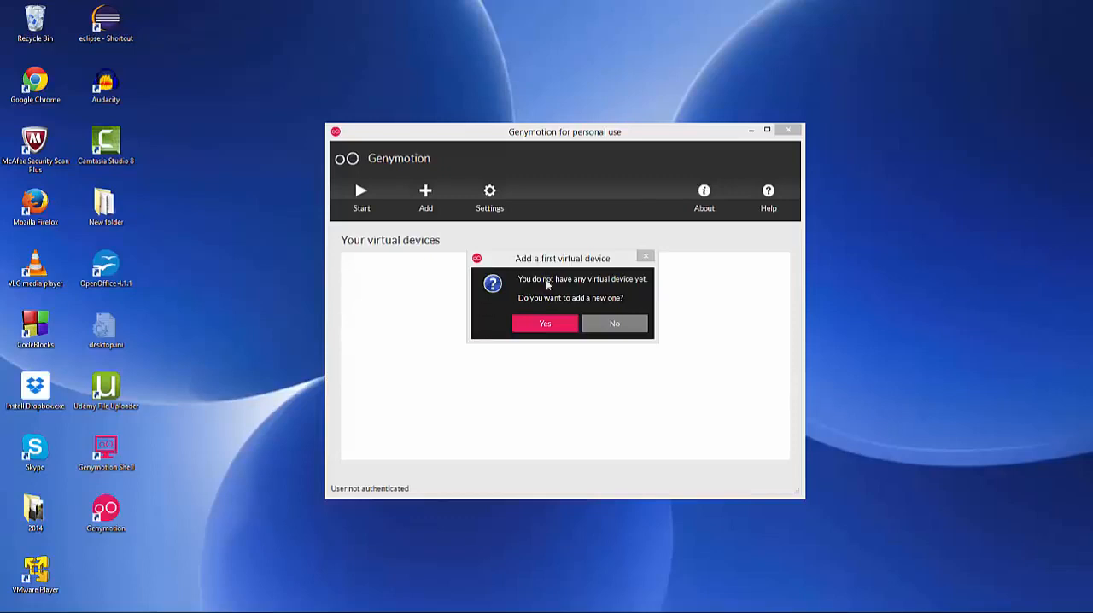
- Agree to add a first virtual device and sign in with the Genymotion account username and password
left_click(543, 324)
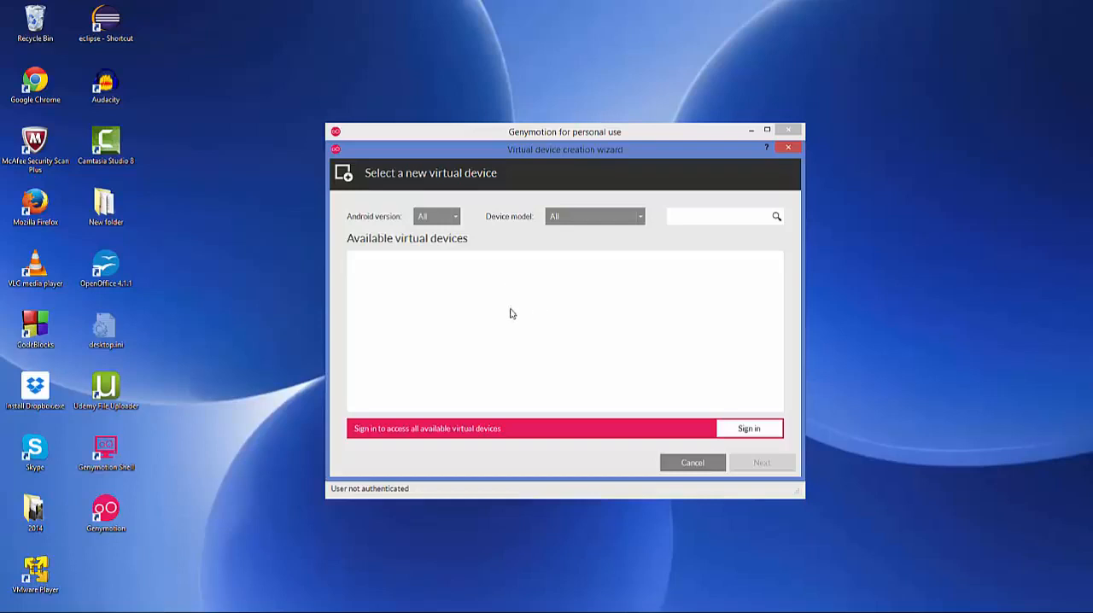
left_click(744, 434)
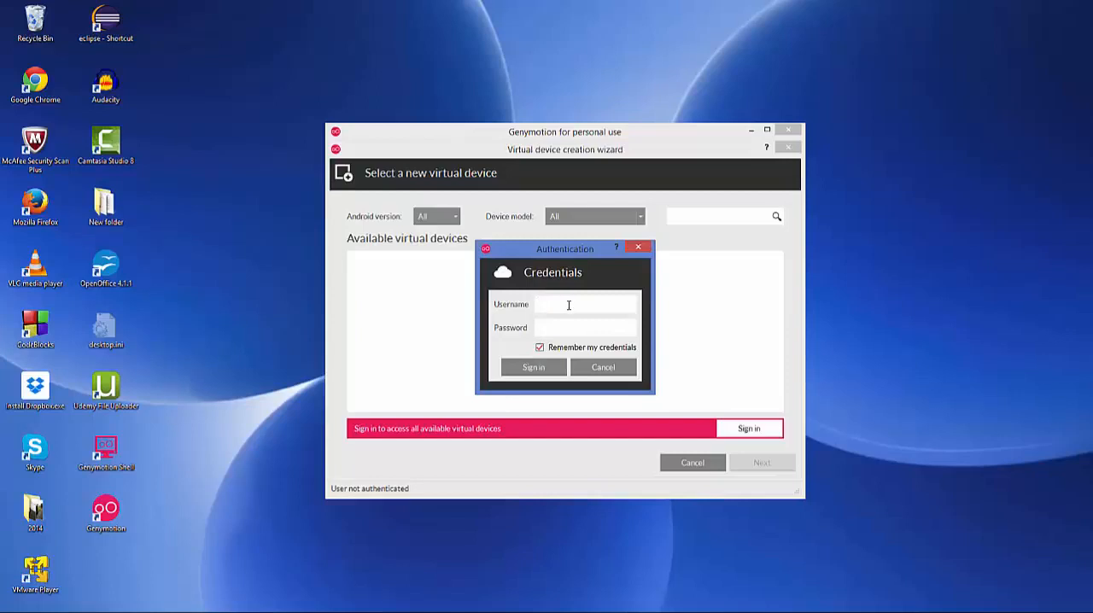
type("ProgrammingKno")
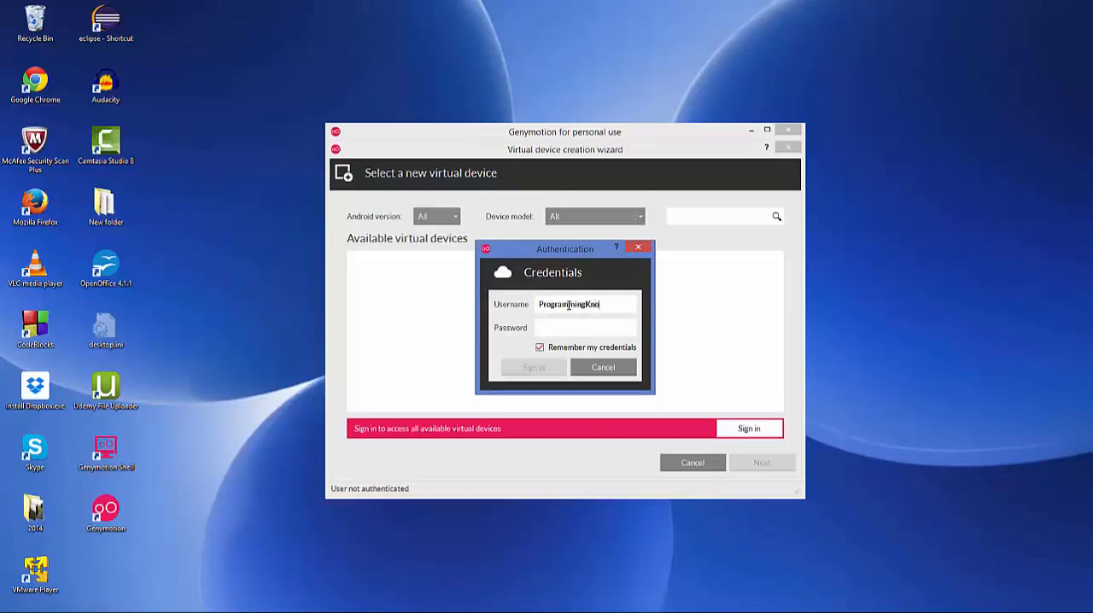
type("wledge")
key("Tab")
type("******")
left_click(524, 377)
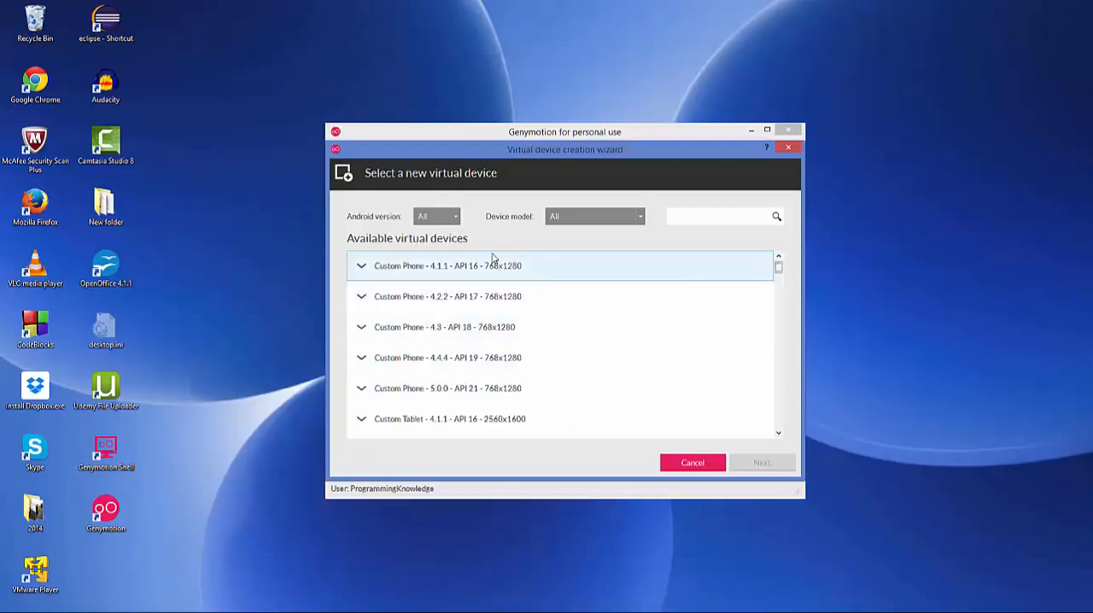
- Create the Google Nexus 10 - 4.4.4 - API 19 - 2560x1600 virtual device under its default name
left_click(778, 270)
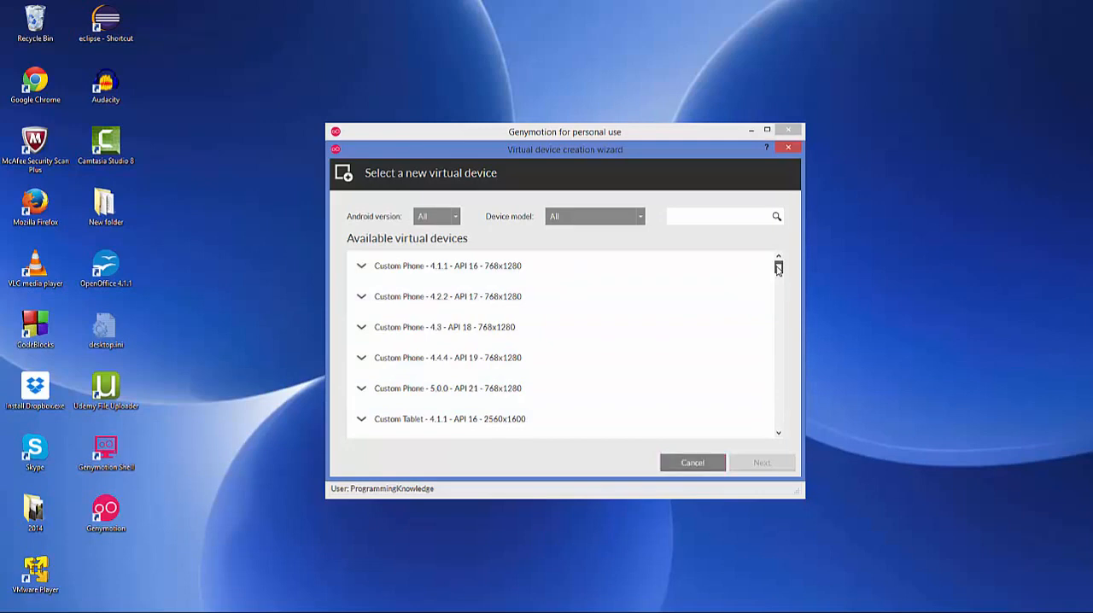
left_click_drag(779, 270, 788, 296)
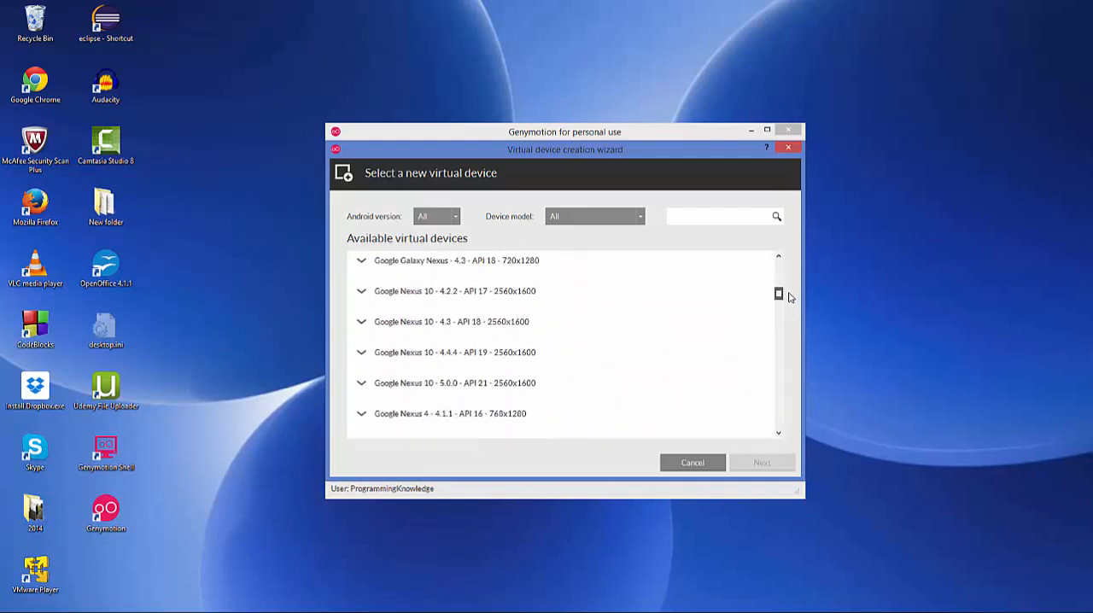
left_click(458, 362)
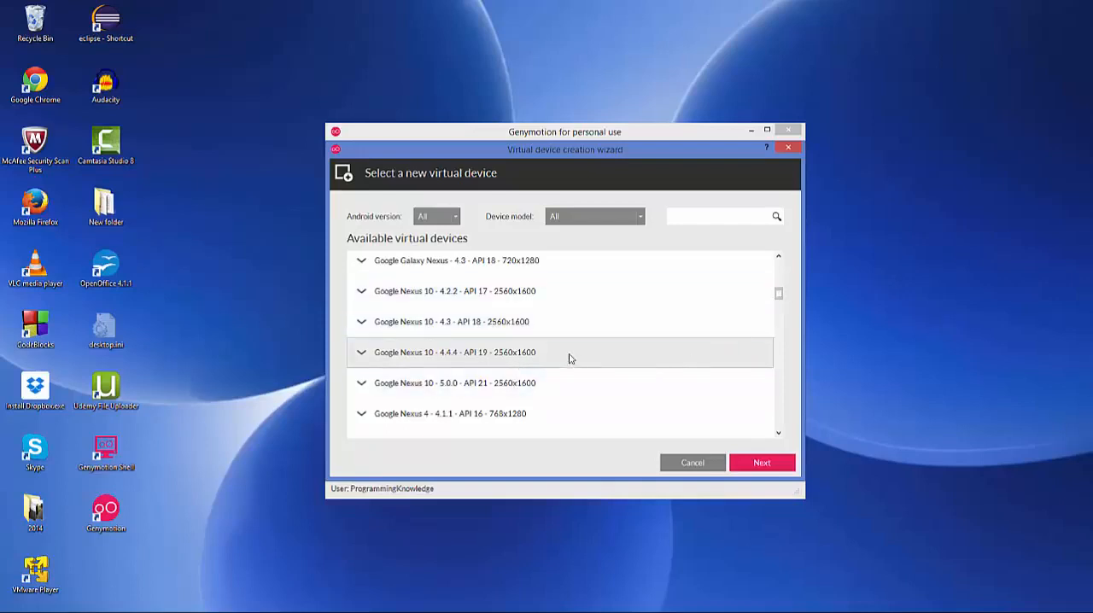
left_click(442, 357)
left_click(757, 468)
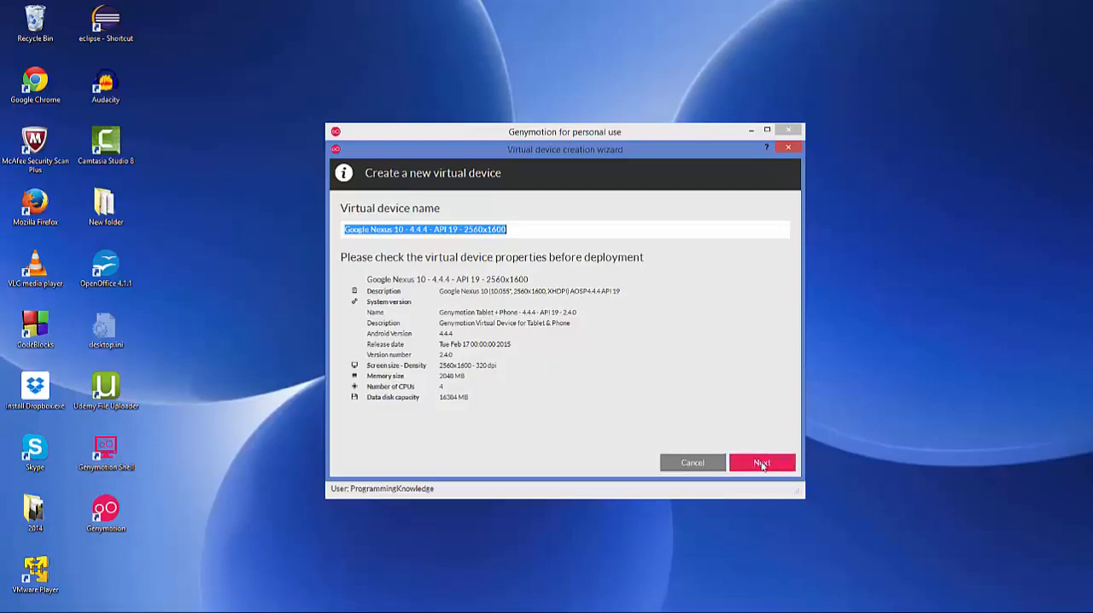
left_click(763, 465)
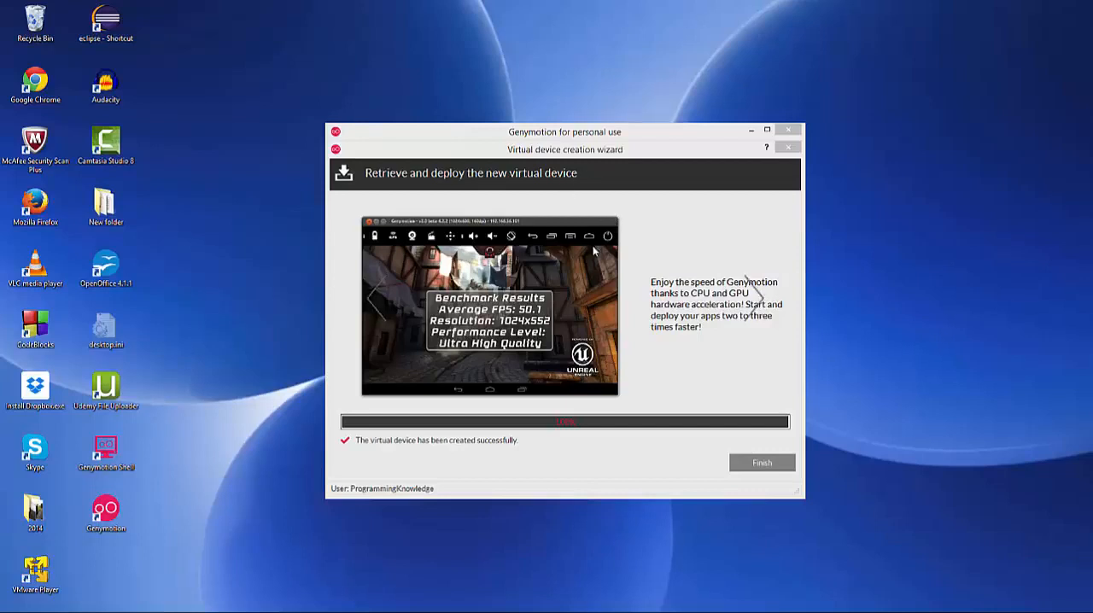
left_click(747, 468)
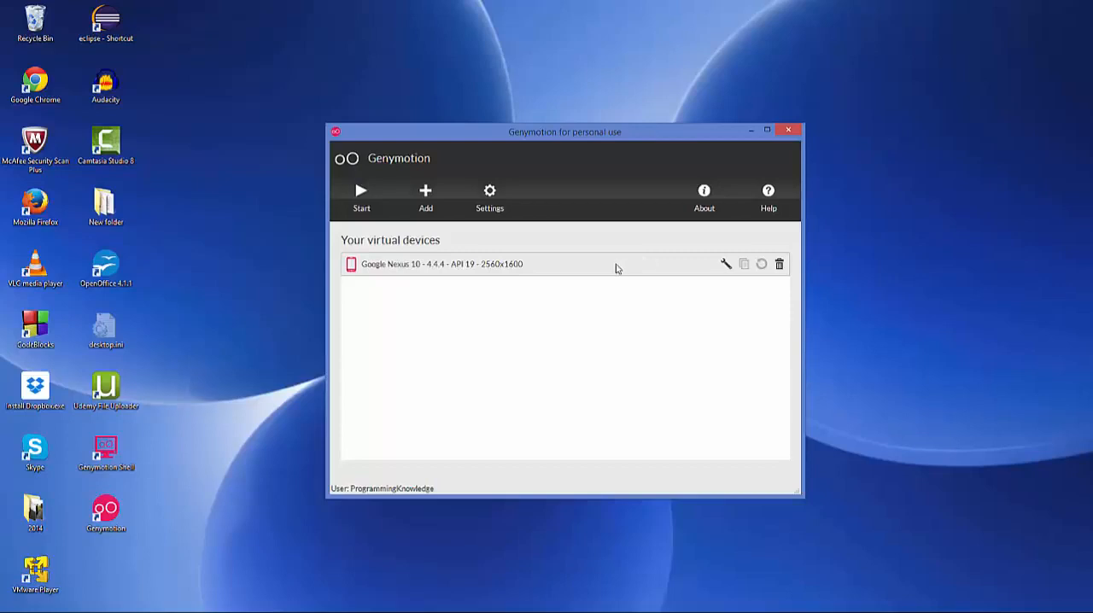
- Confirm the Nexus 10 configuration with 4 processors, 2048 MB memory and 2560x1600 - 320dpi, and start the device
left_click(725, 264)
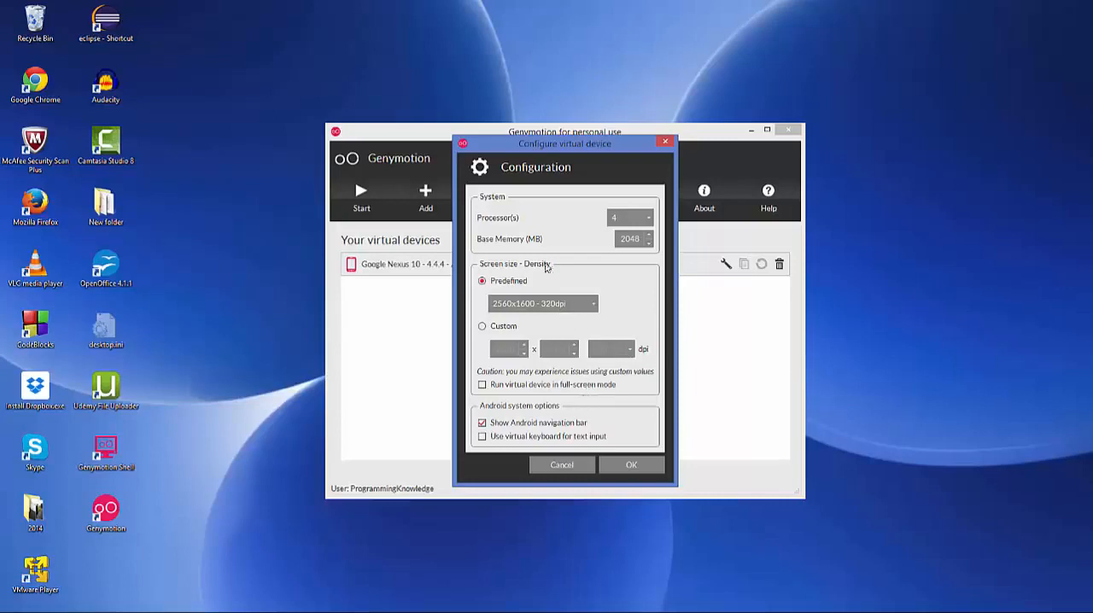
left_click(621, 467)
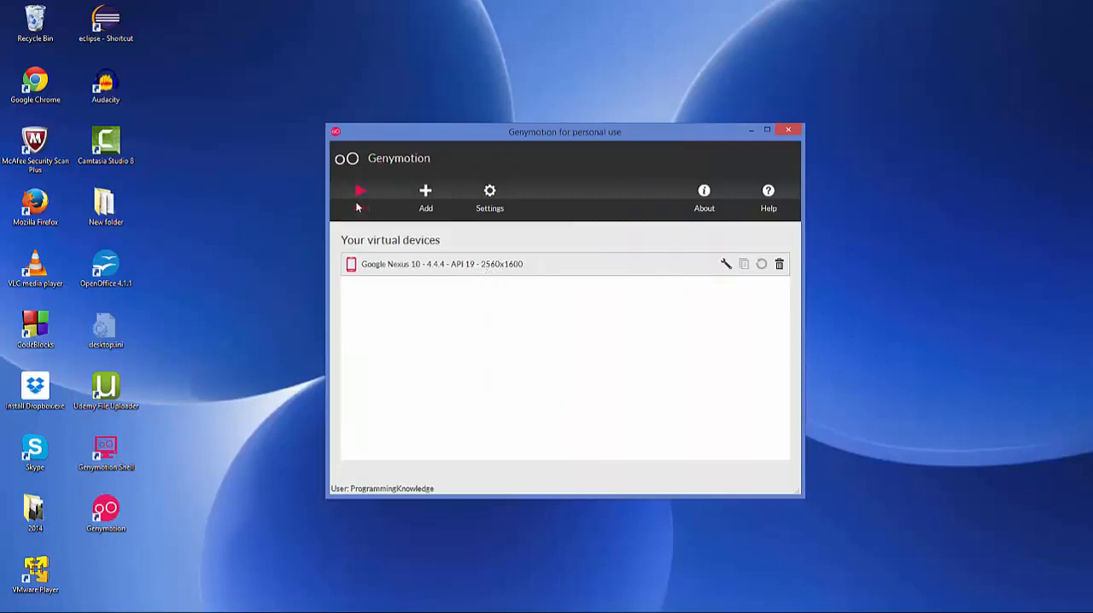
left_click(359, 204)
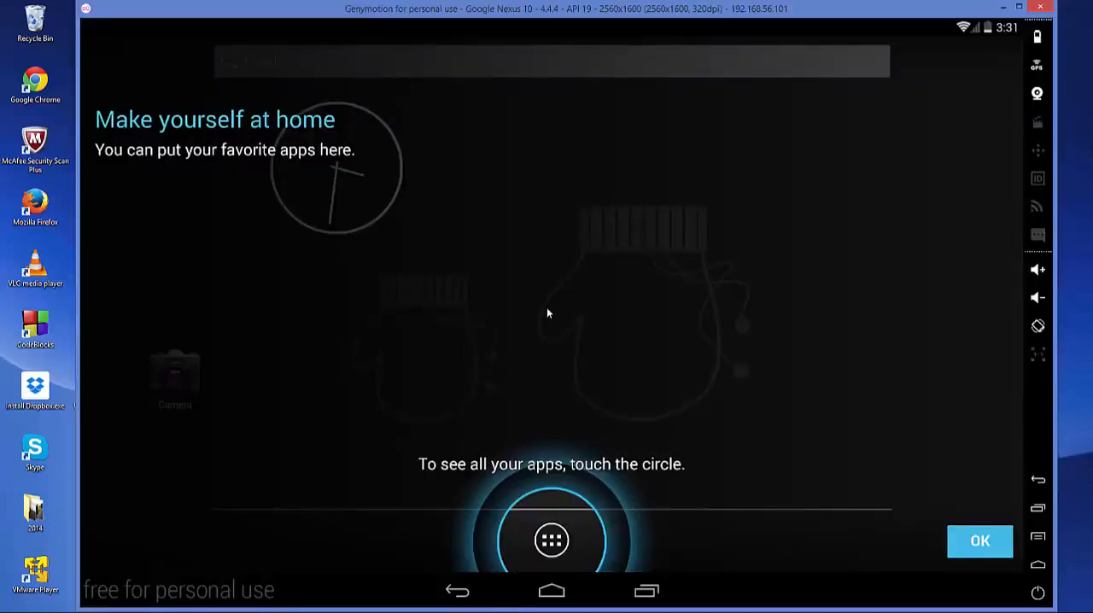
- Dismiss the Android introduction hints and look through the Apps and Widgets pages on the running Nexus 10 device
left_click(980, 545)
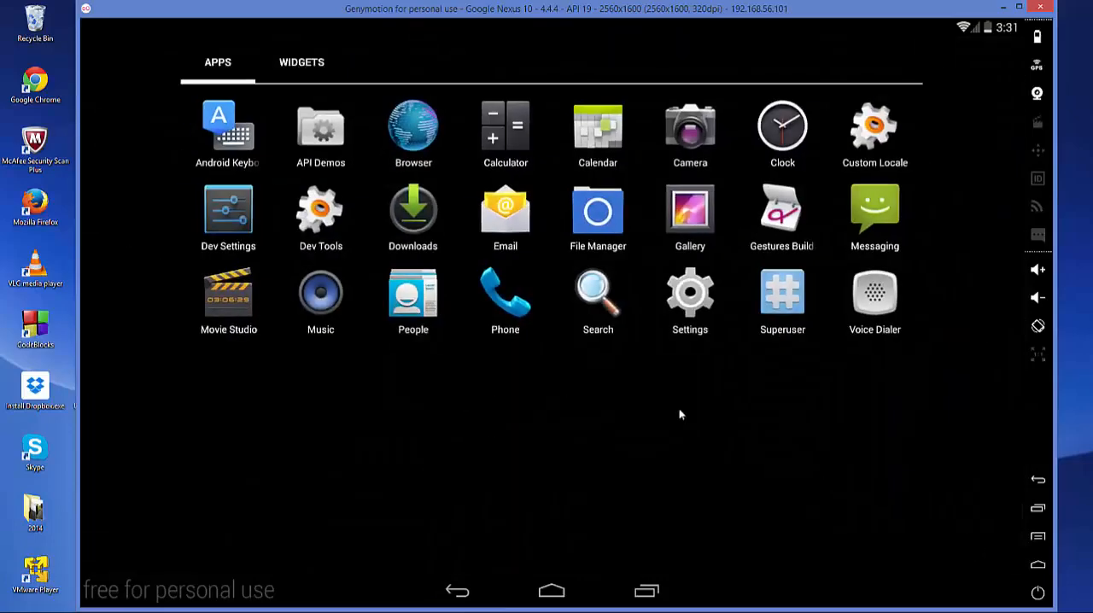
left_click_drag(908, 381, 594, 425)
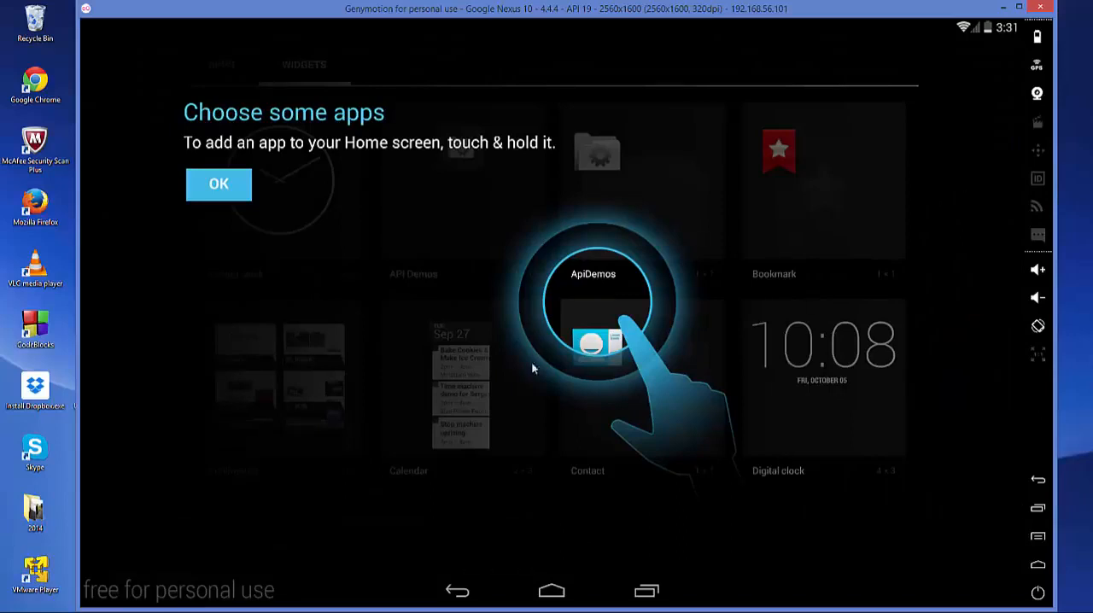
left_click(231, 186)
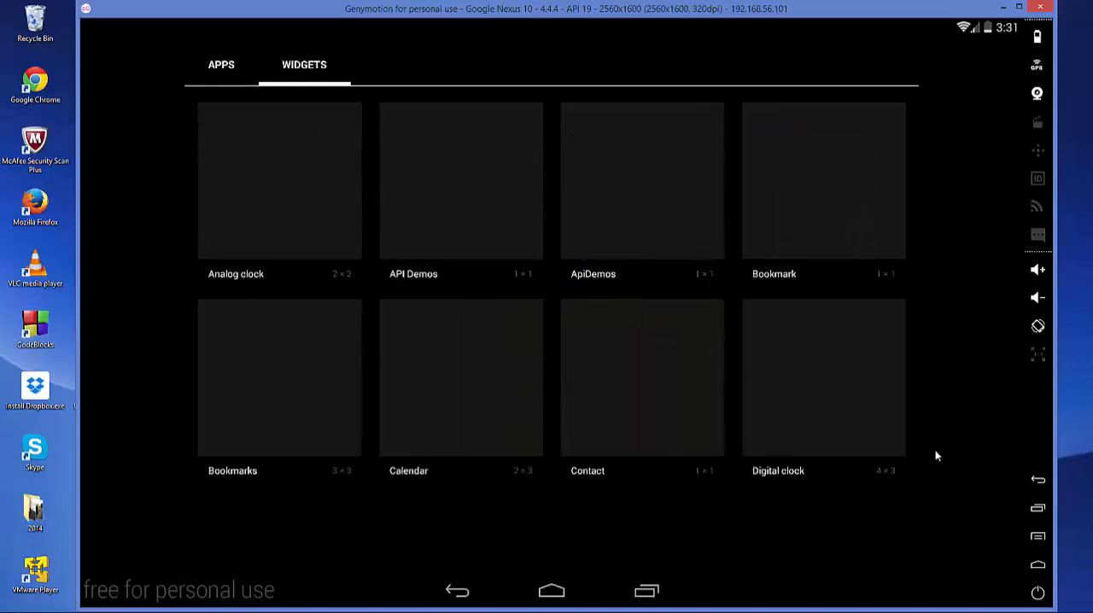
left_click_drag(281, 481, 845, 430)
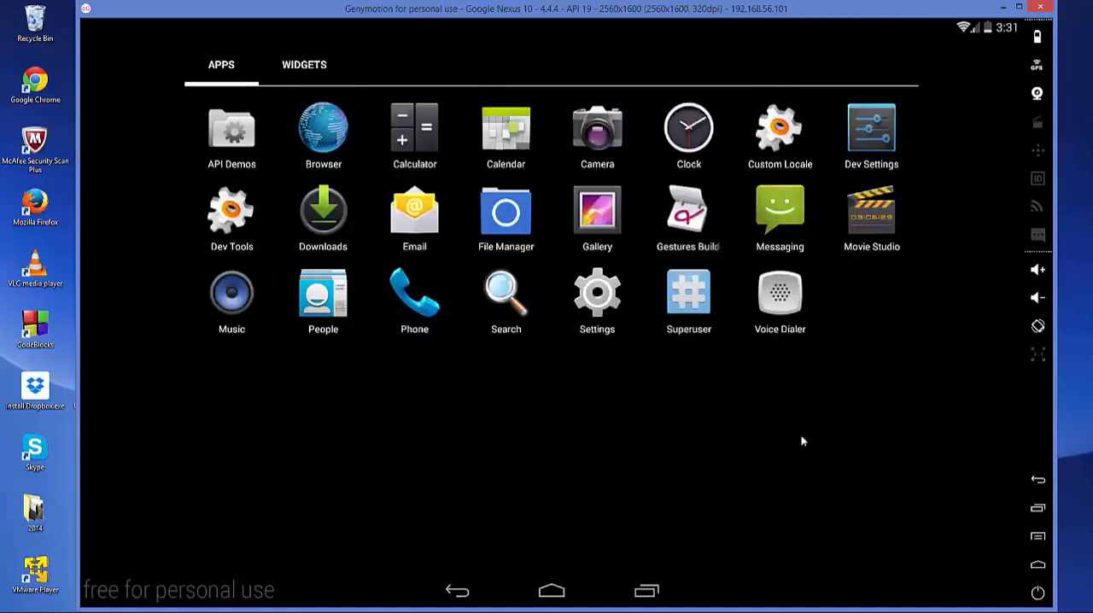
- Close the virtual device and Genymotion, and open the Plugins settings in Android Studio
left_click(1040, 8)
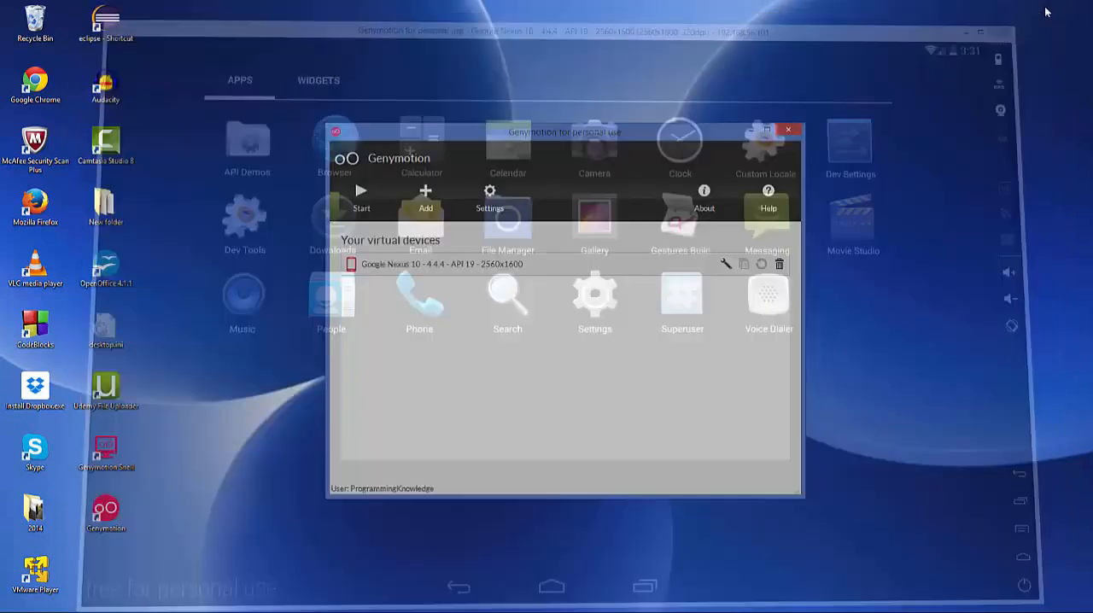
left_click(784, 132)
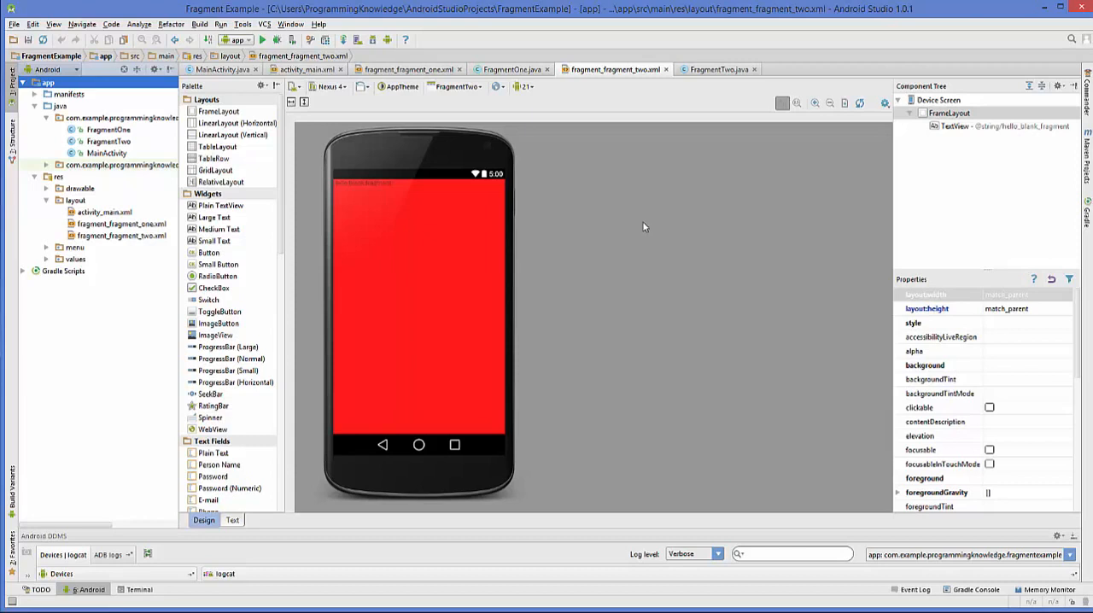
left_click(14, 25)
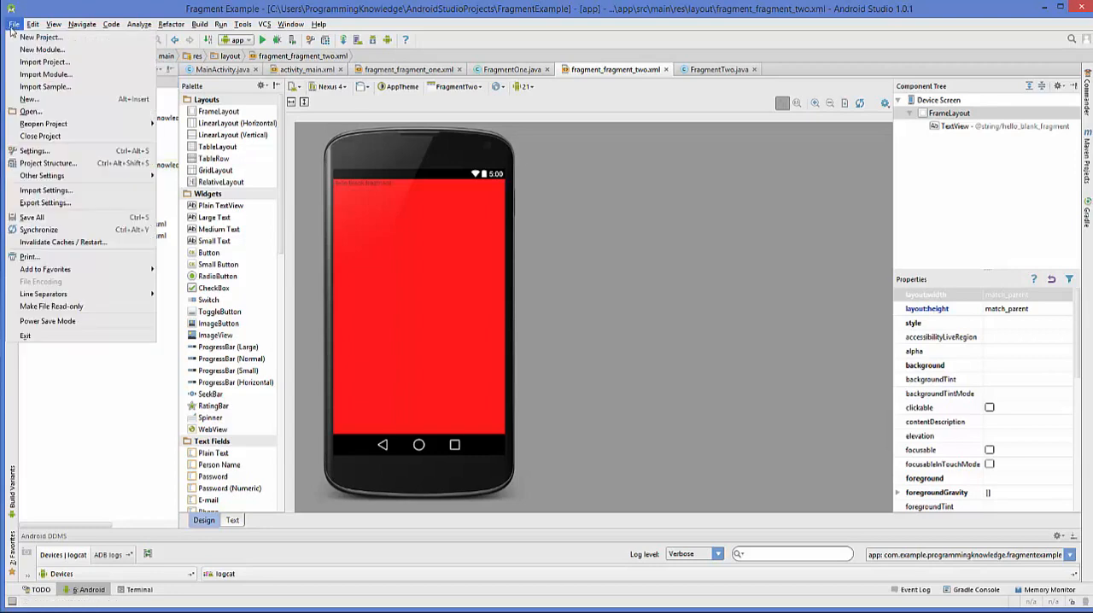
left_click(38, 152)
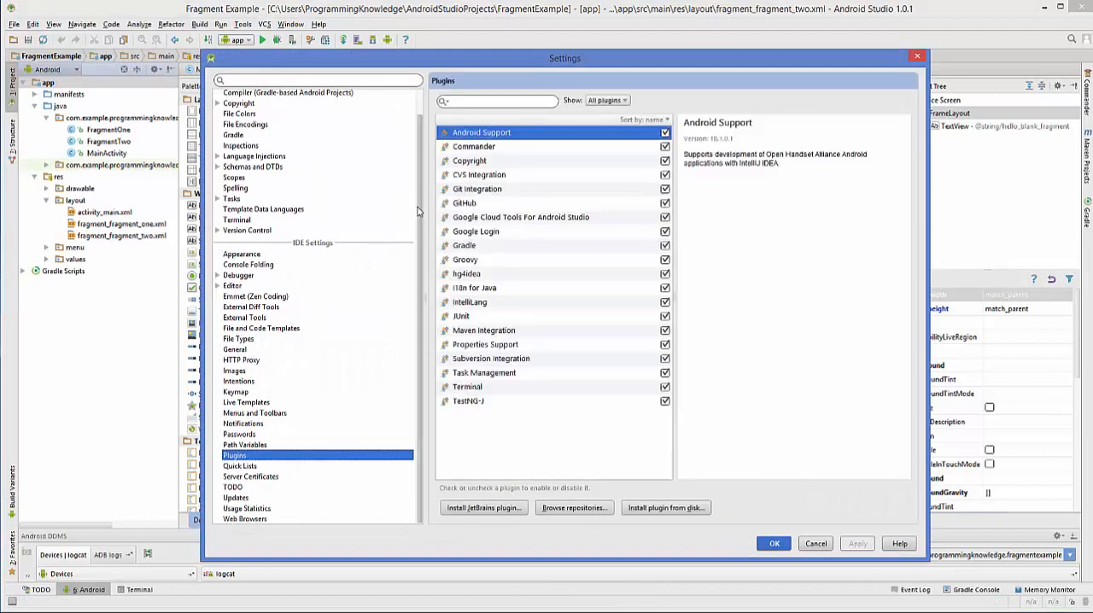
- Browse the plugin repositories from the Plugins settings and search for "geny"
mouse_move(418, 212)
left_mouse_down()
mouse_move(419, 193)
mouse_move(412, 222)
left_mouse_up()
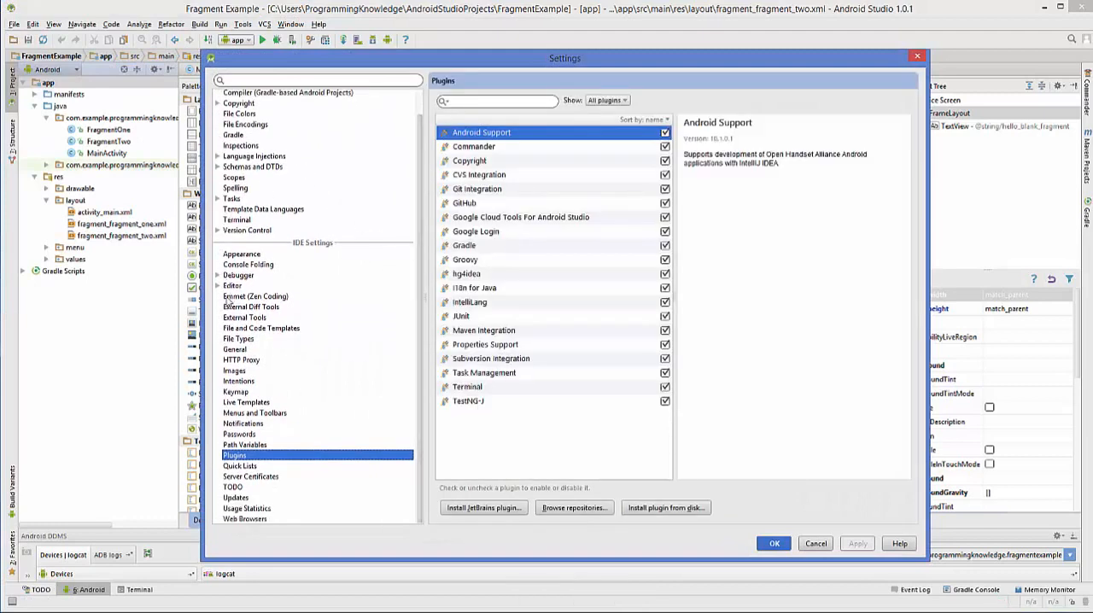
left_click(242, 445)
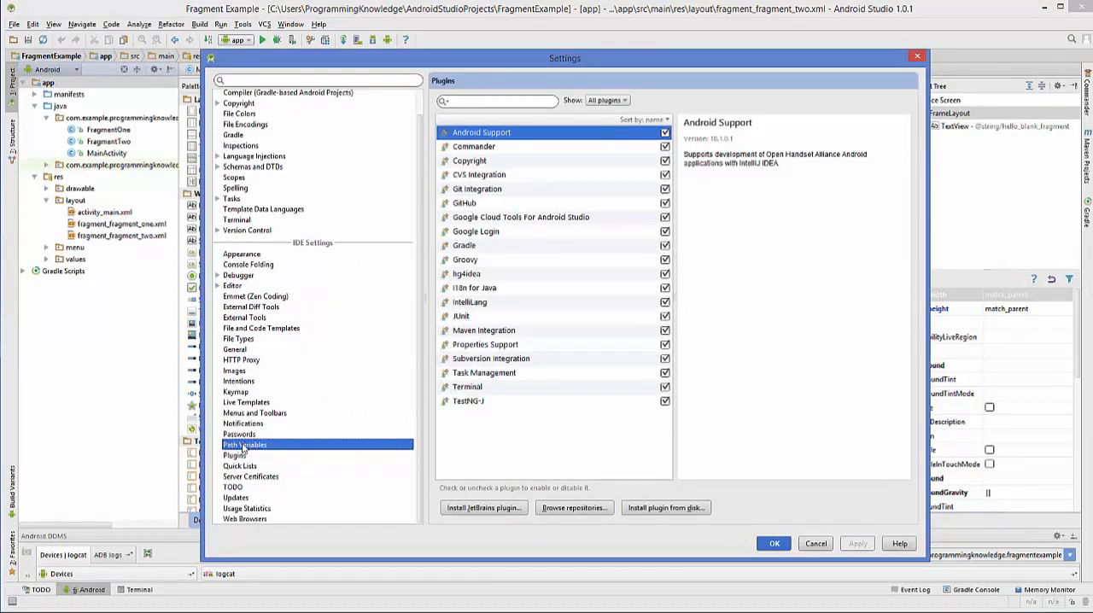
left_click(245, 456)
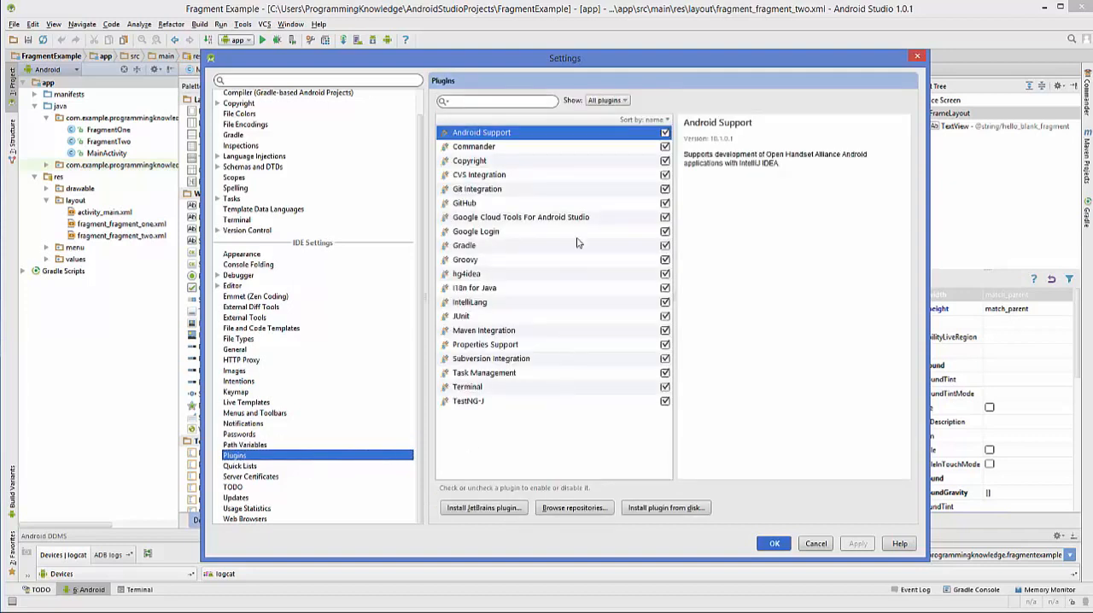
left_click(565, 509)
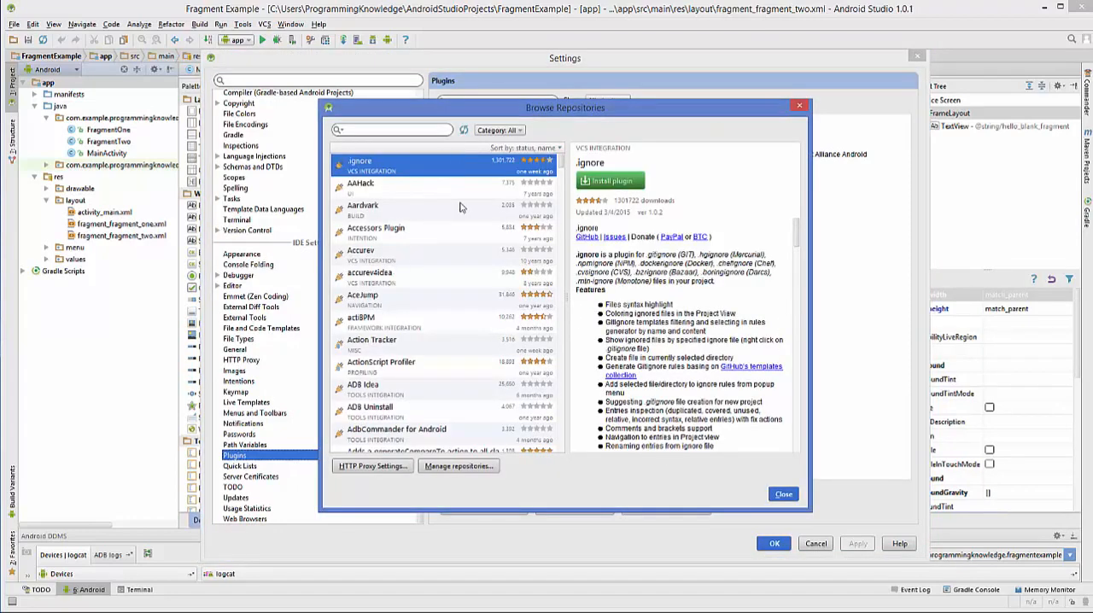
left_click(410, 132)
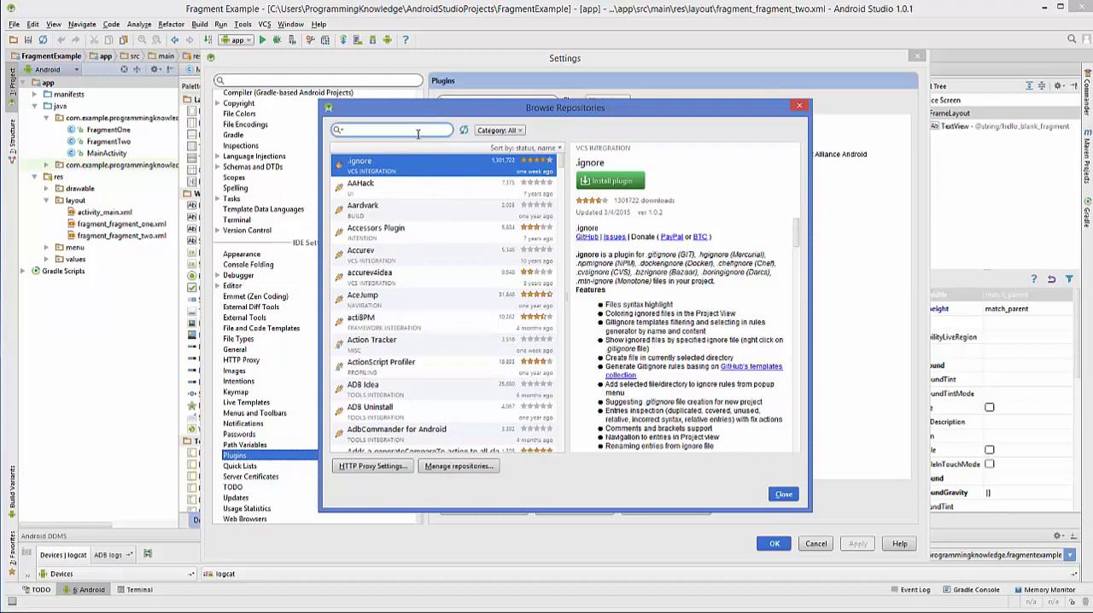
type("ge")
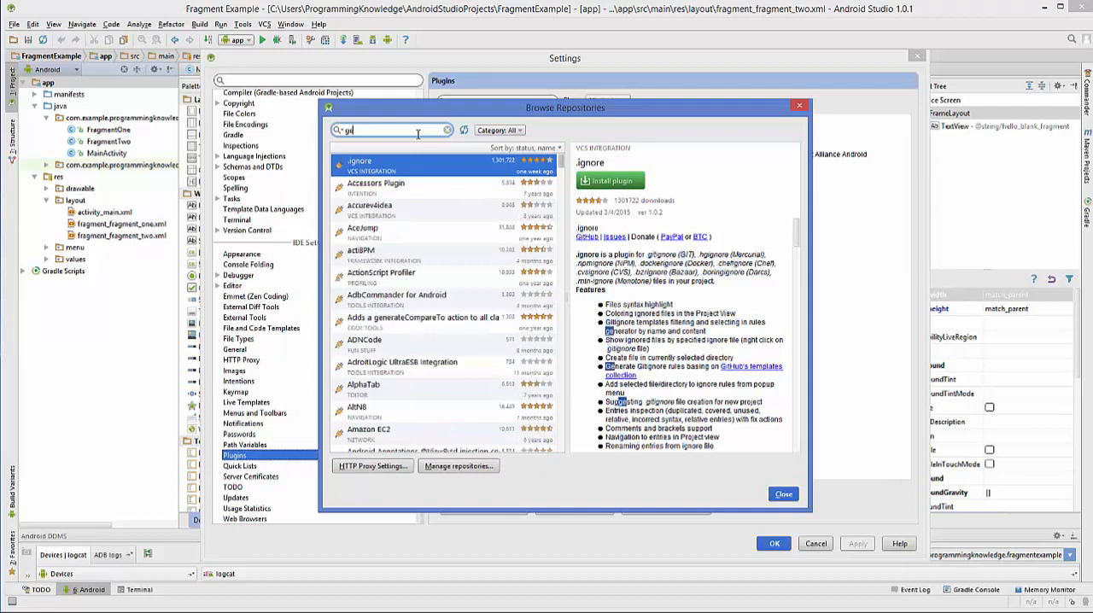
type("ny")
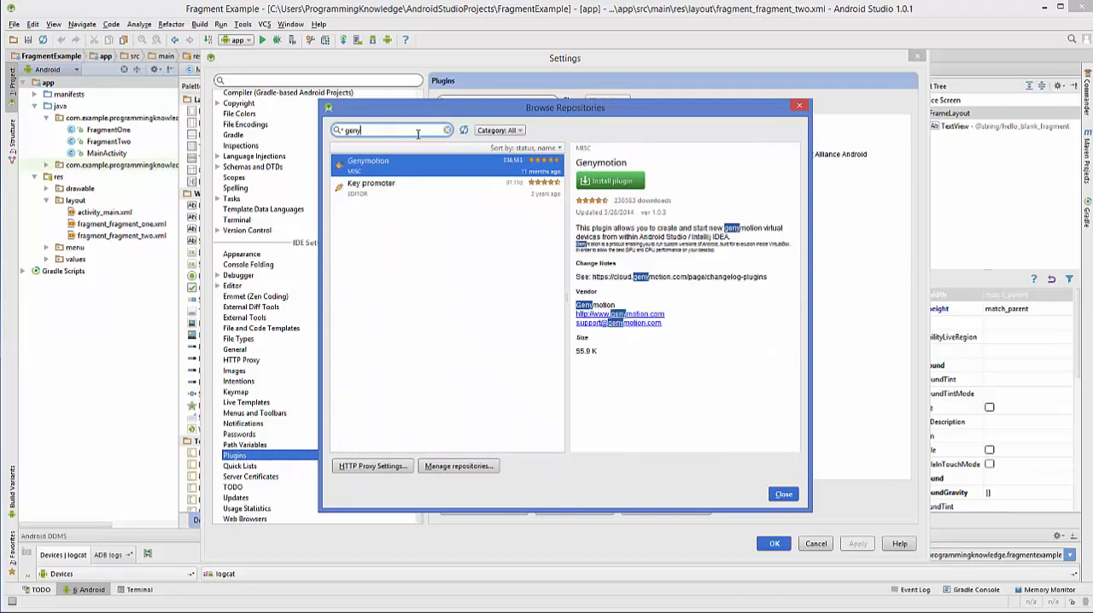
- Download and install the Genymotion plugin from the search results, and close the repository browser
right_click(382, 168)
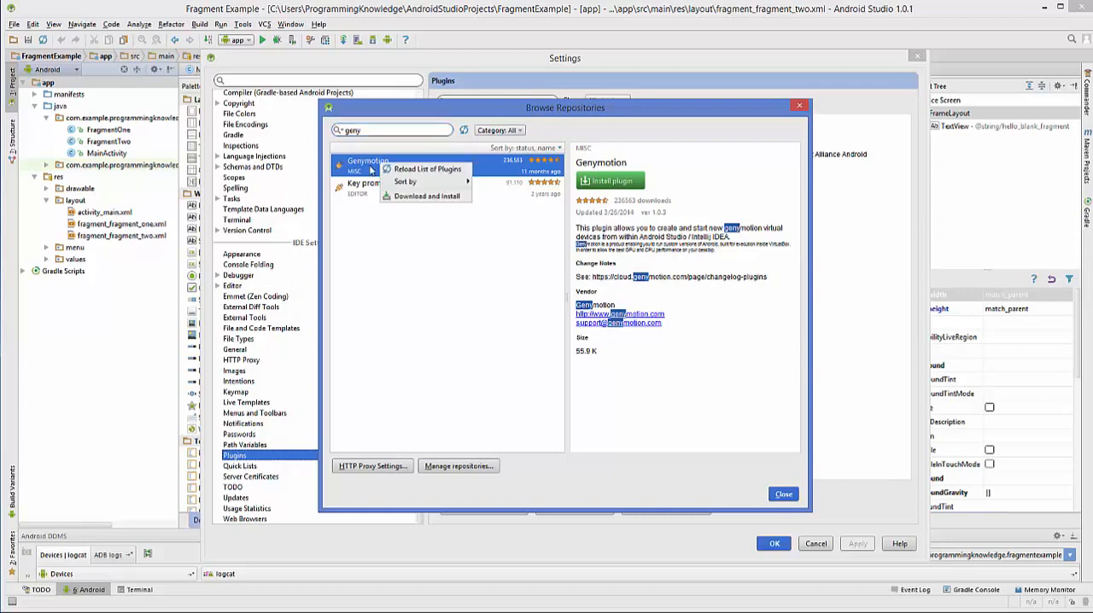
left_click(420, 199)
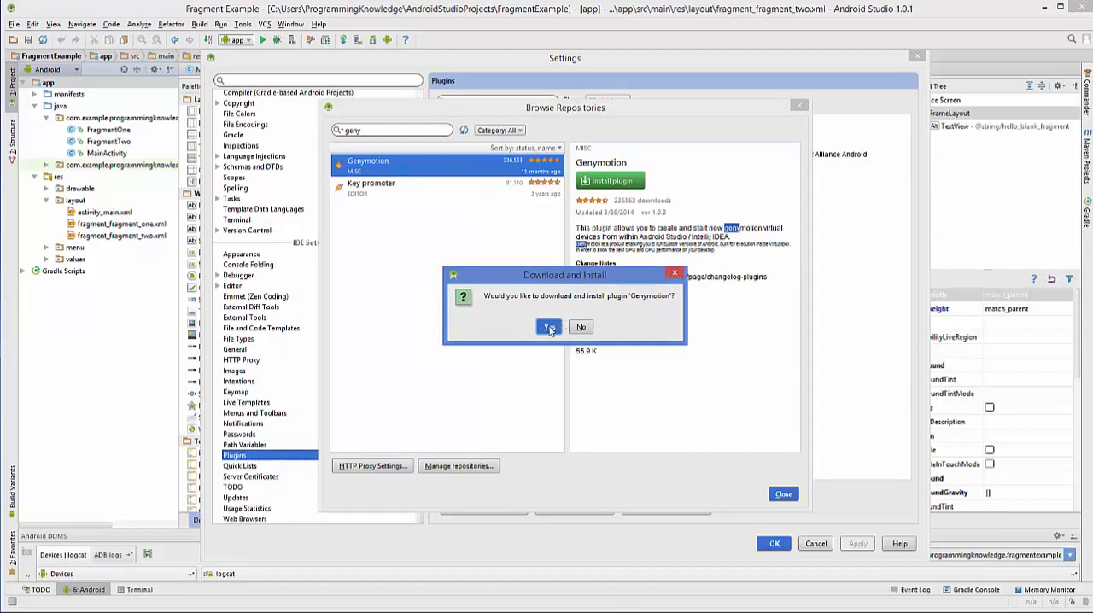
left_click(549, 328)
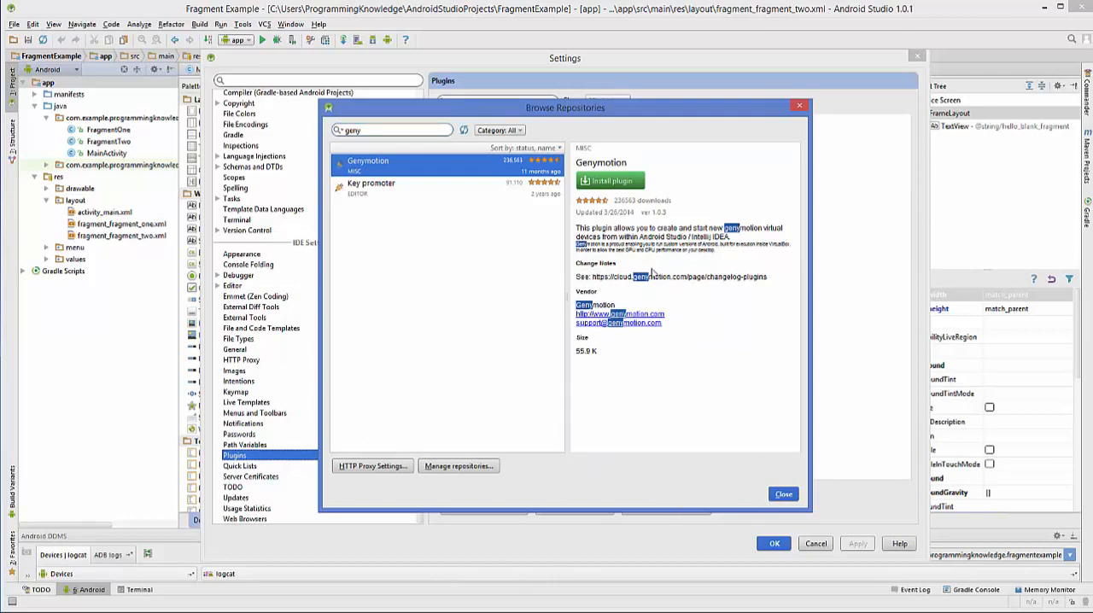
left_click(784, 495)
- Apply the plugin change with Genymotion selected and restart Android Studio to activate it
left_click(481, 190)
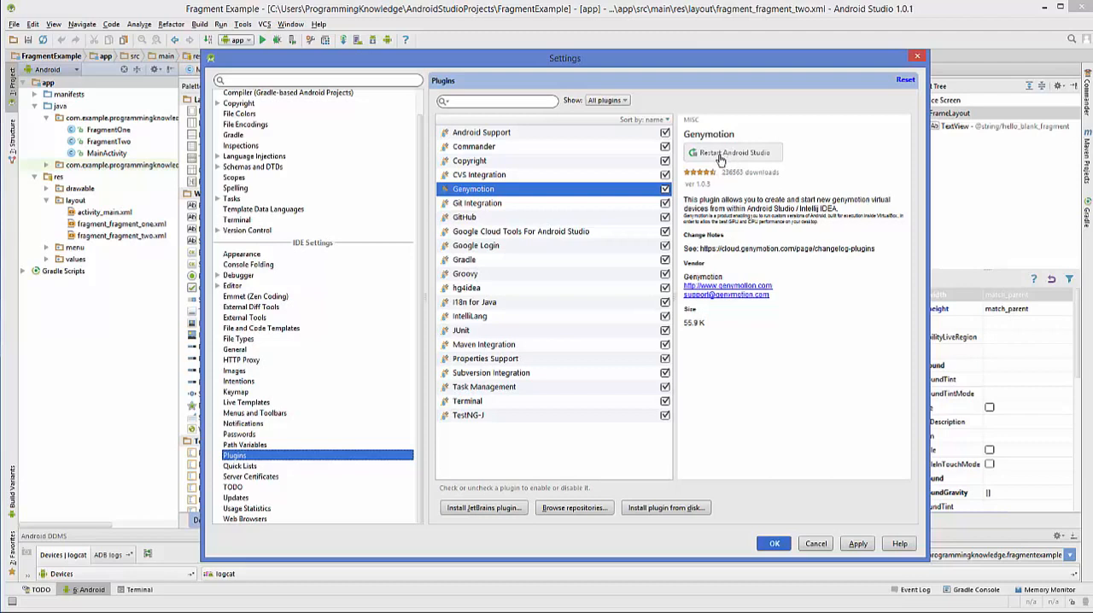
left_click(857, 545)
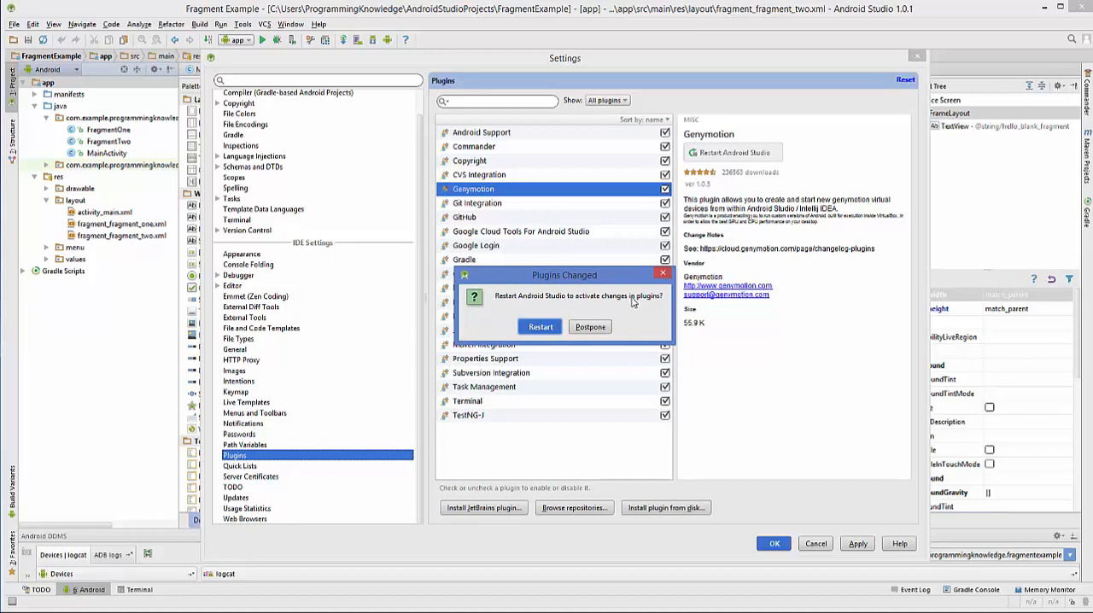
left_click(540, 328)
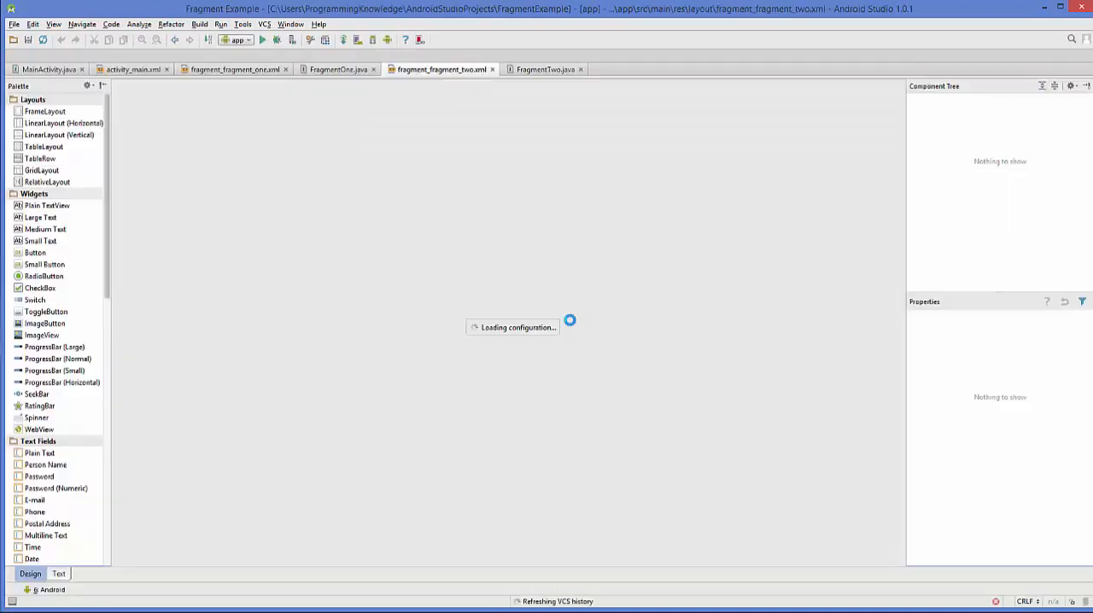
left_click(675, 378)
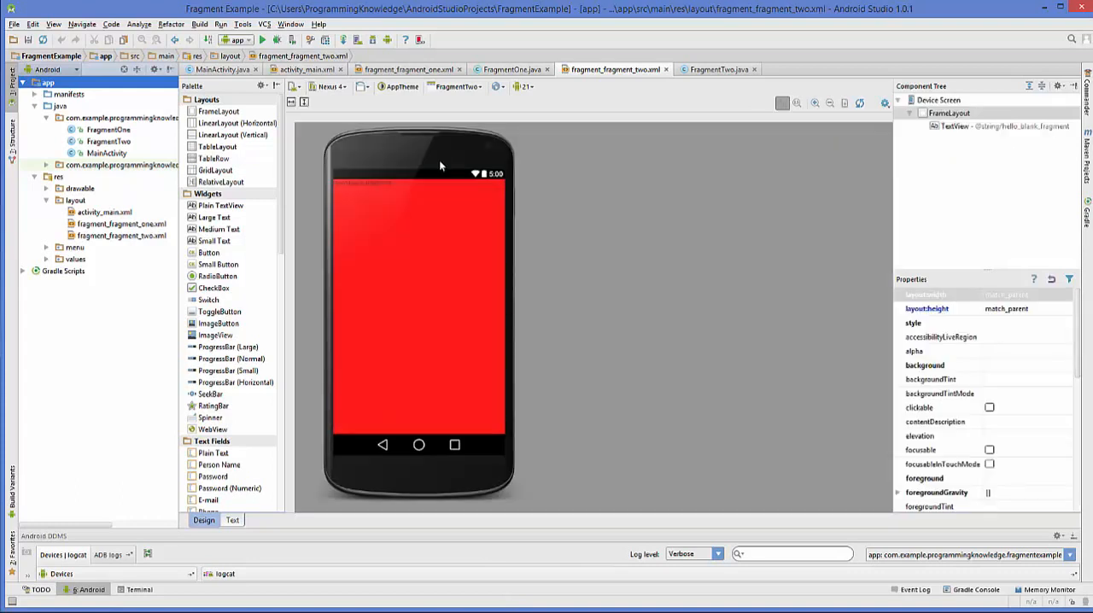
- Launch the Genymotion device manager and set the requested Genymotion folder path to C:\Program Files\Genymobile\Genymotion, saving the settings
left_click(420, 41)
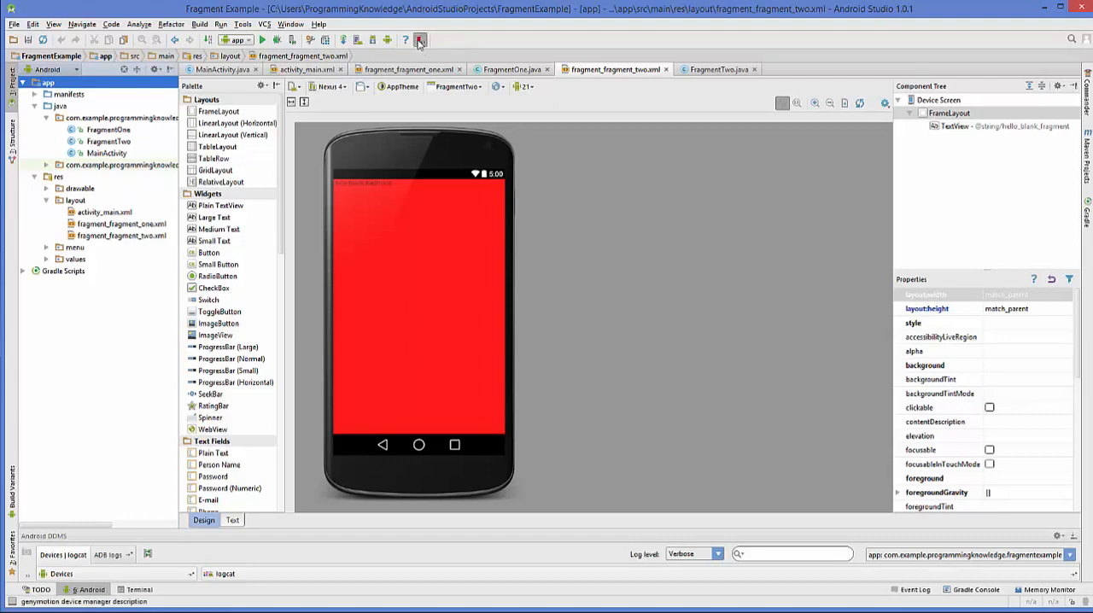
left_click(419, 41)
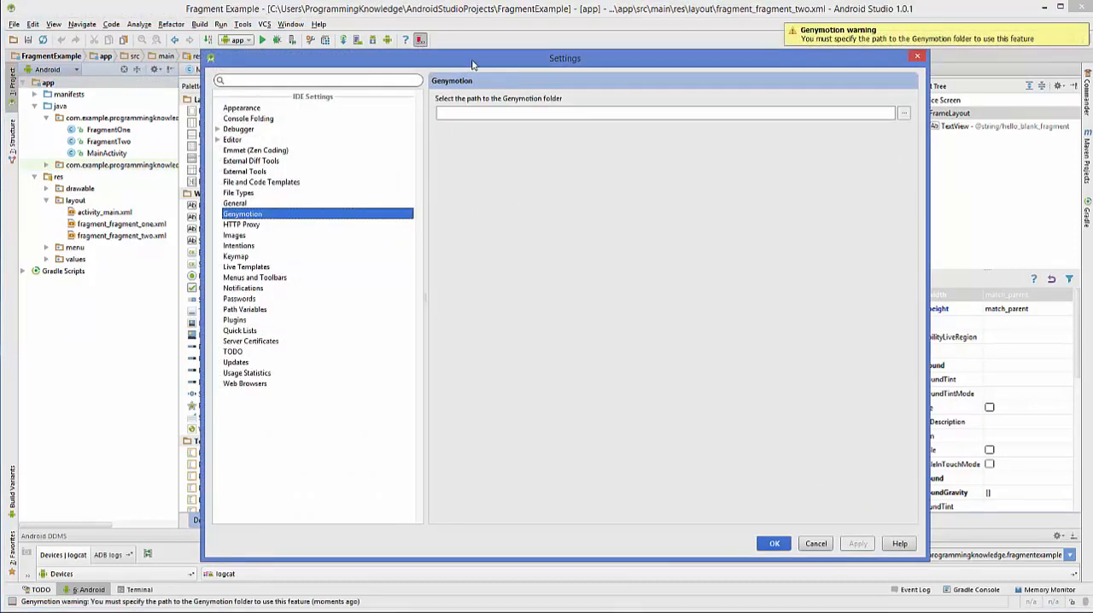
left_click_drag(471, 59, 455, 52)
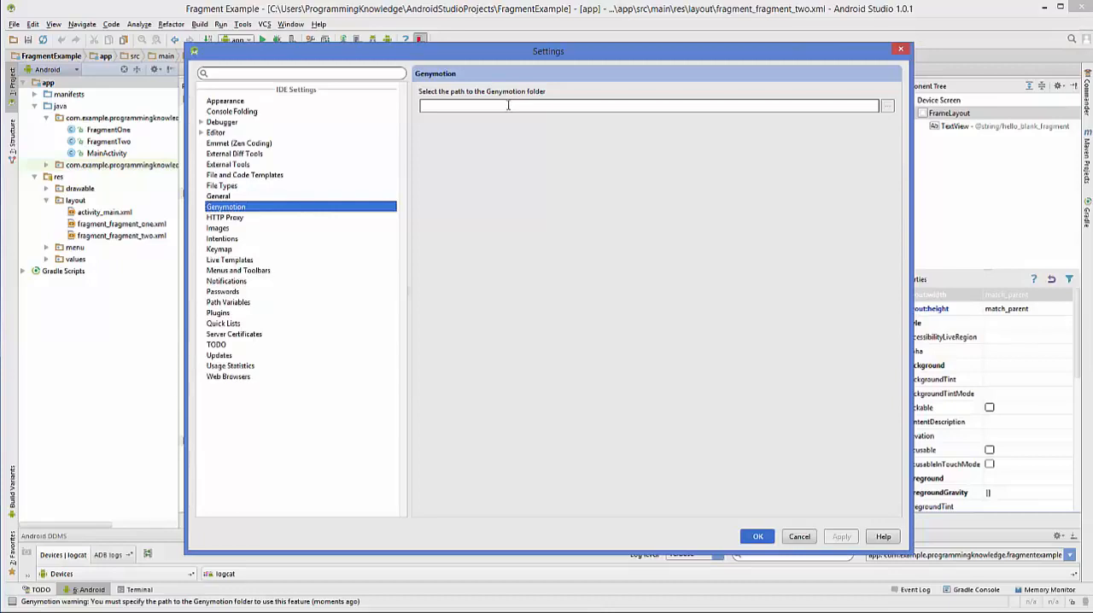
left_click(887, 108)
left_click_drag(796, 174, 694, 146)
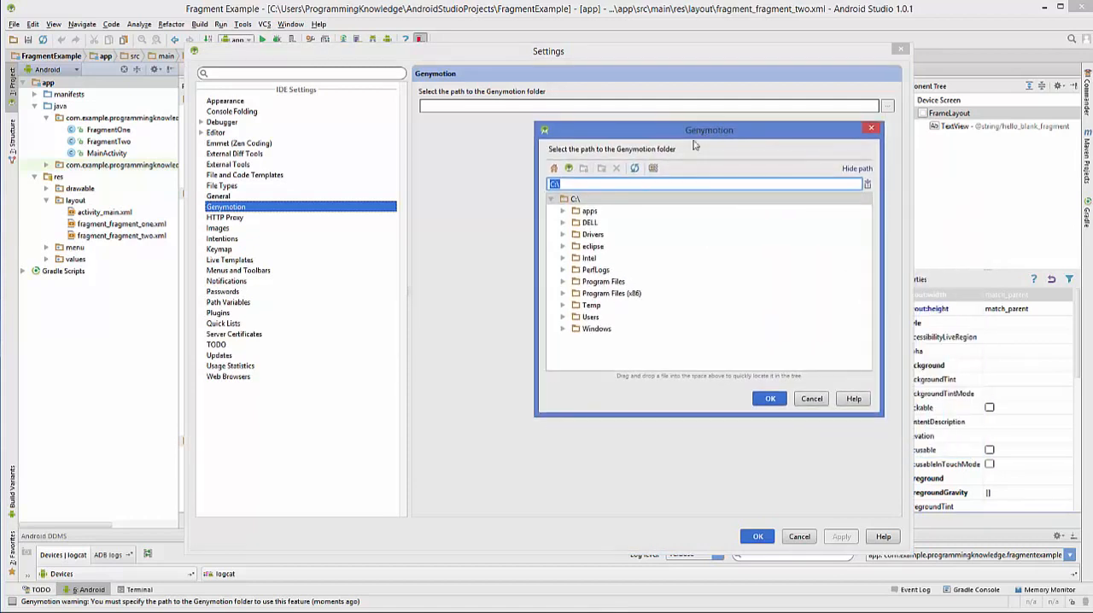
left_click(564, 281)
left_click(605, 339)
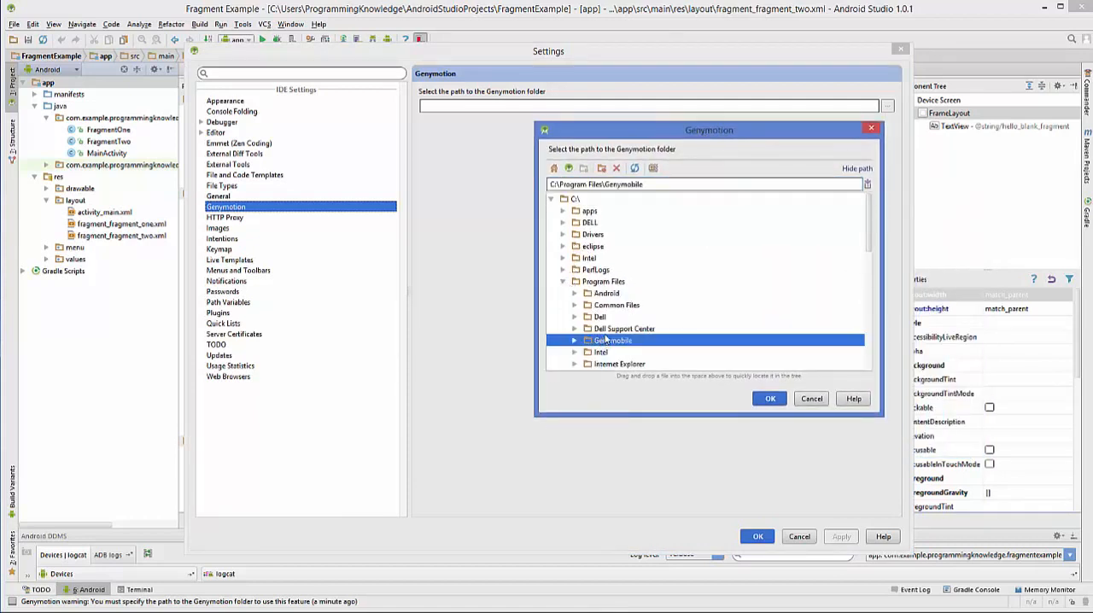
double_click(606, 340)
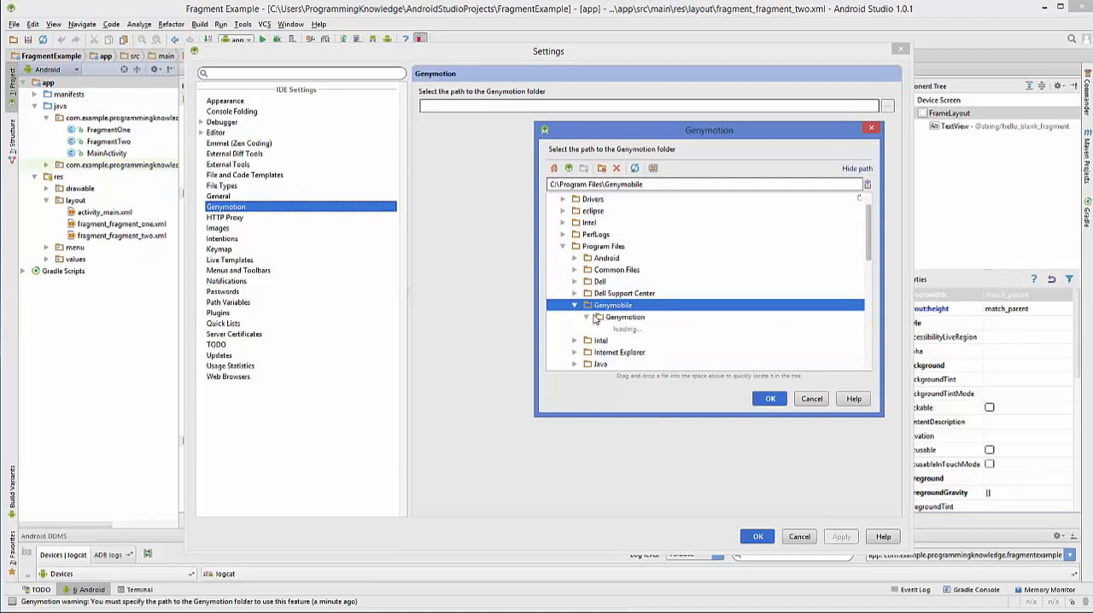
left_click(626, 318)
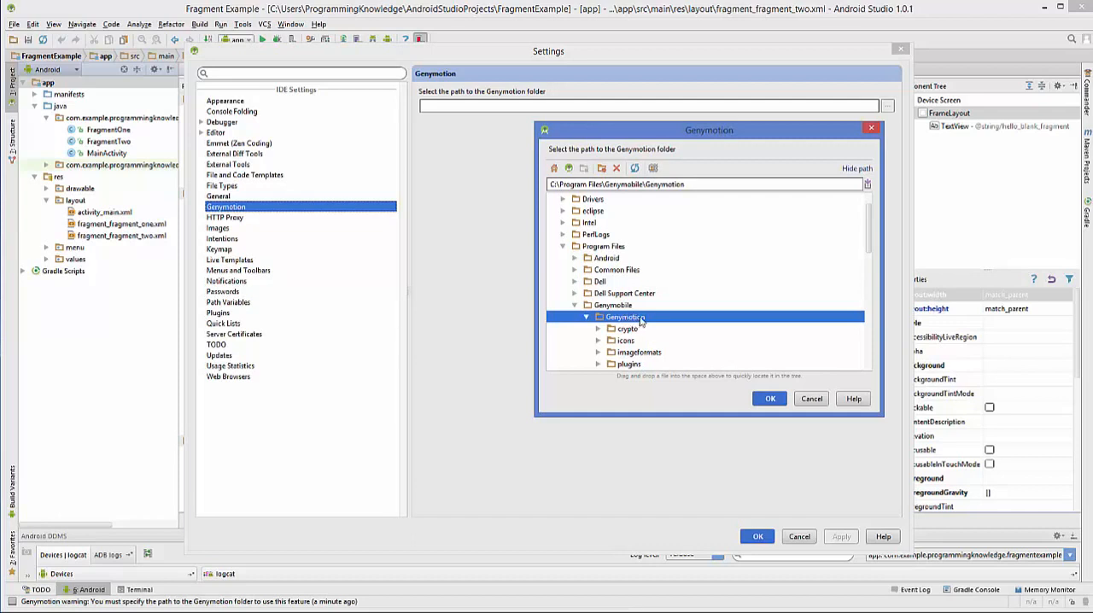
left_click(770, 399)
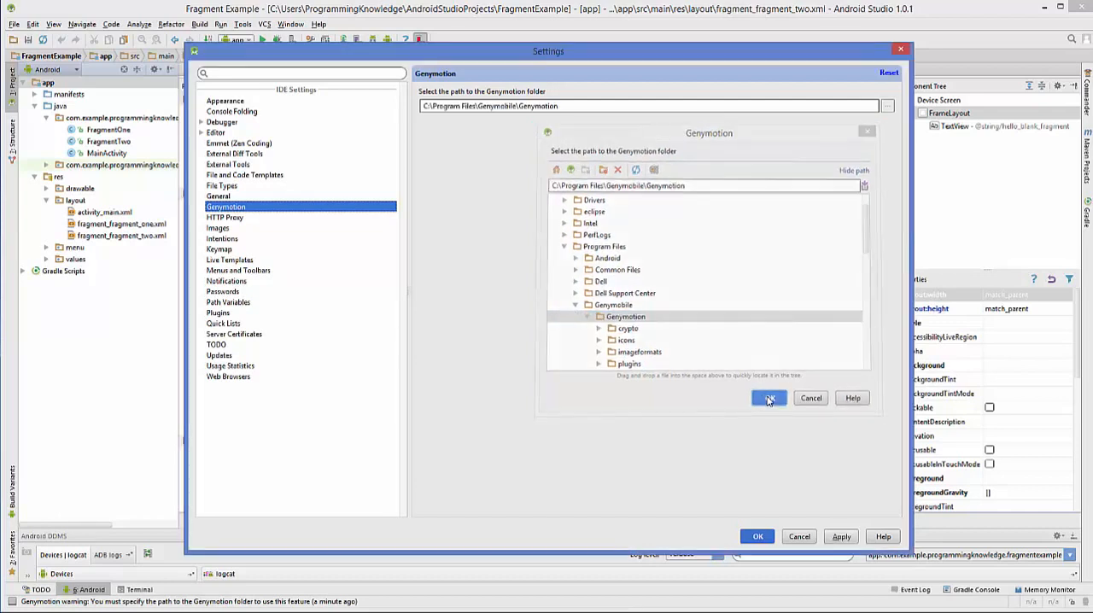
left_click(842, 538)
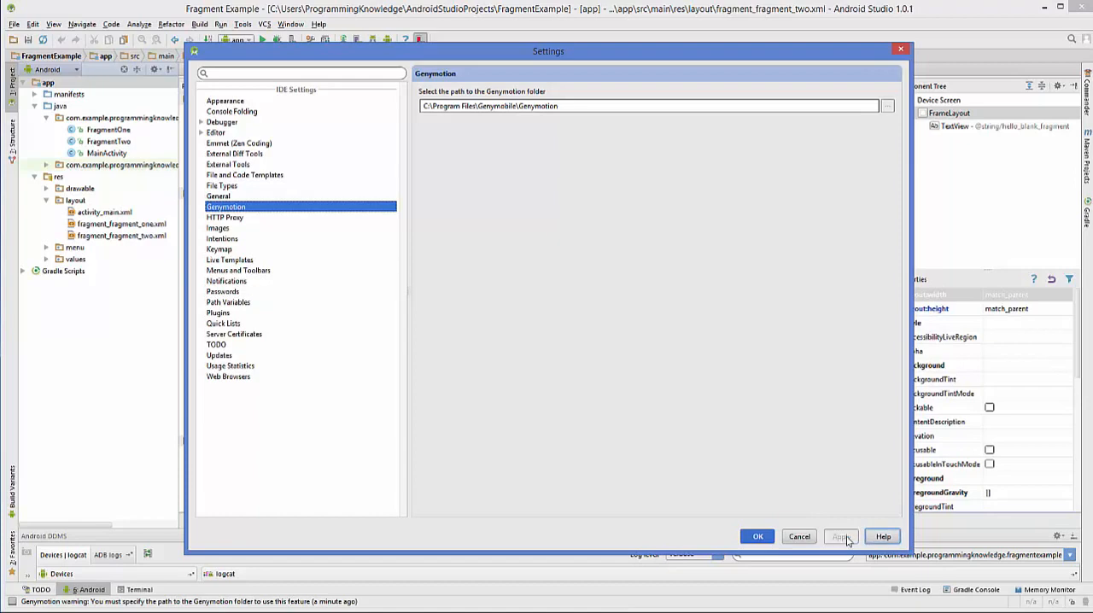
left_click(757, 538)
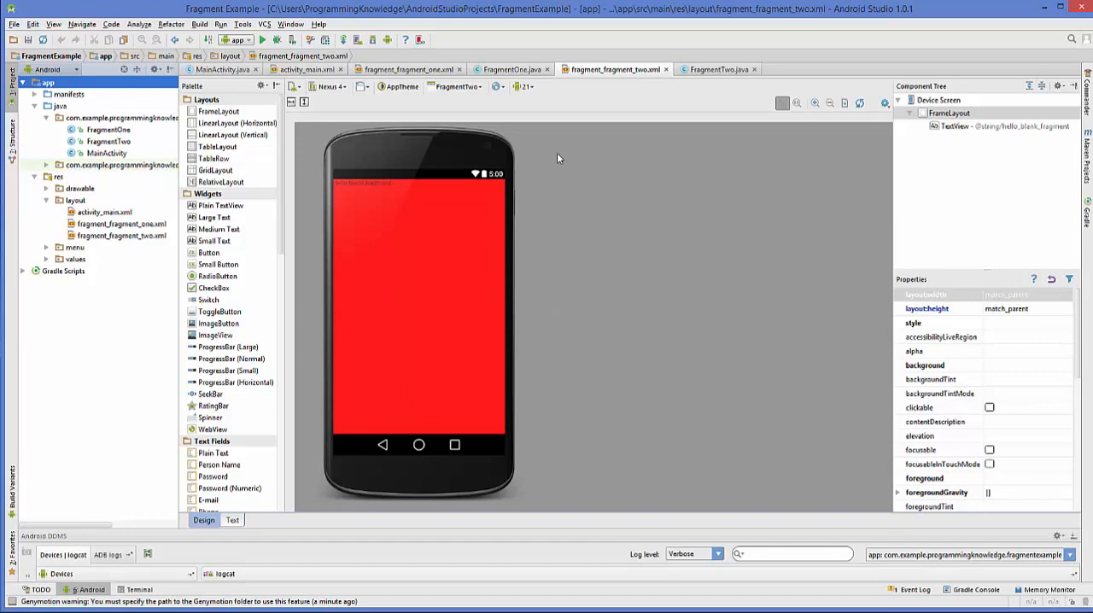
- Start the Google Nexus 10 virtual device from the Genymotion Device Manager in Android Studio, and close the manager
left_click(420, 41)
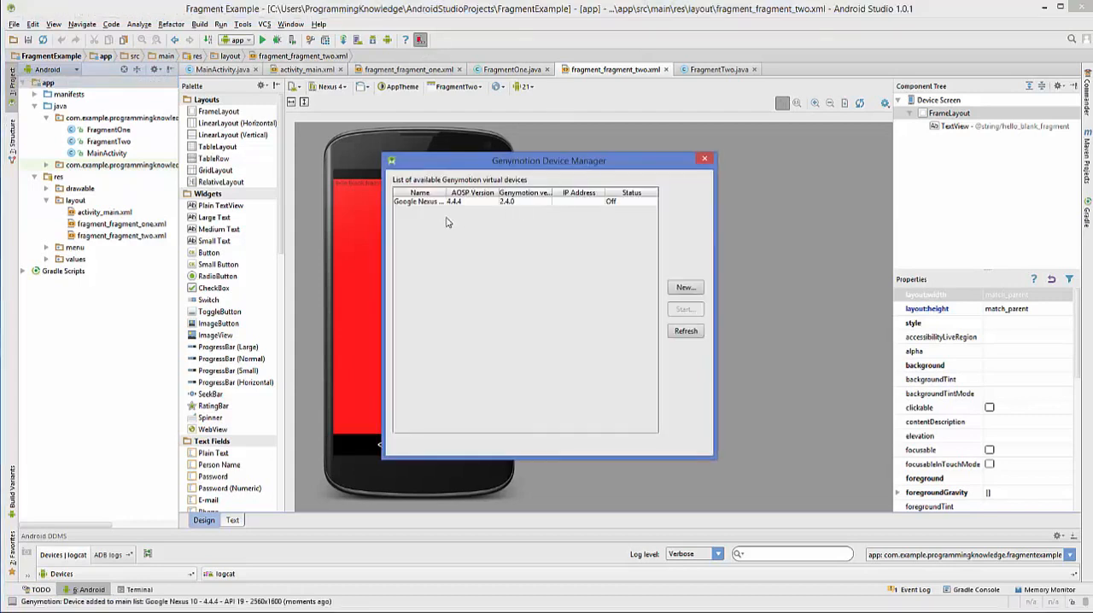
left_click_drag(506, 163, 504, 115)
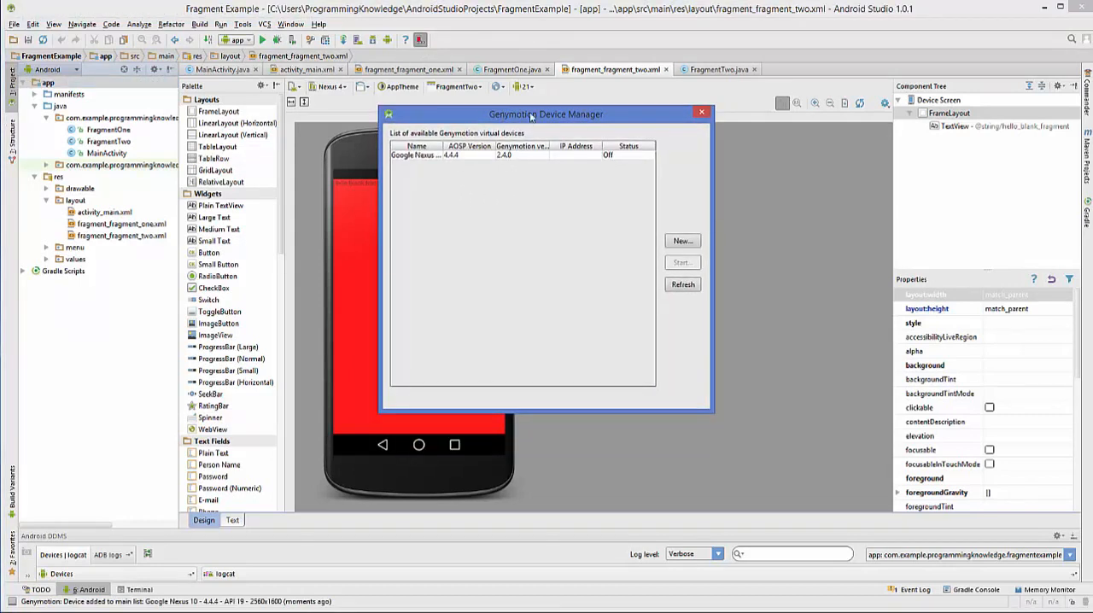
left_click(451, 156)
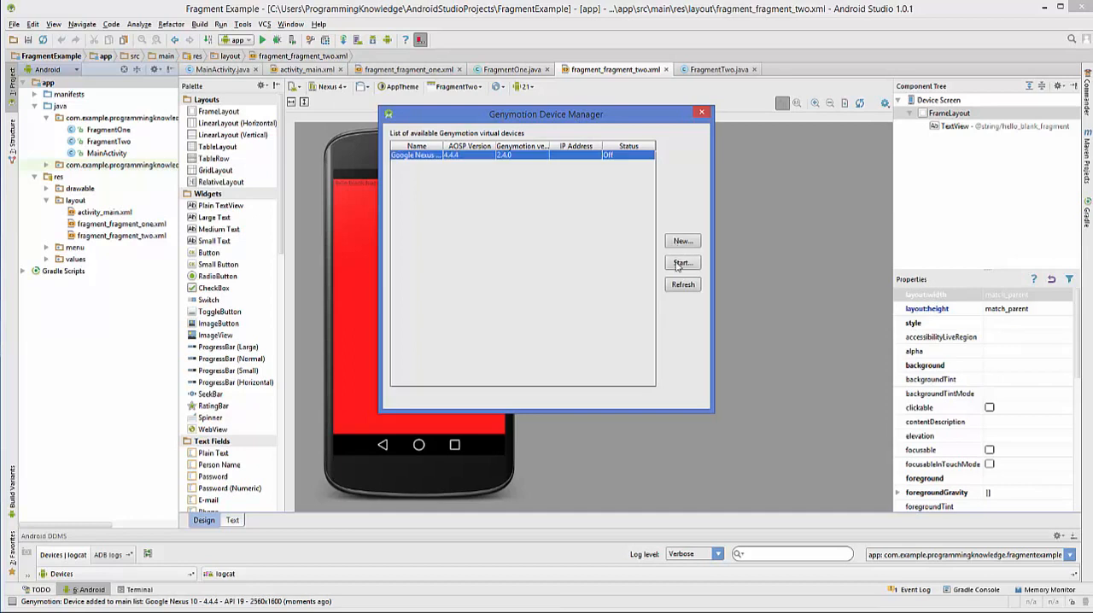
left_click(680, 264)
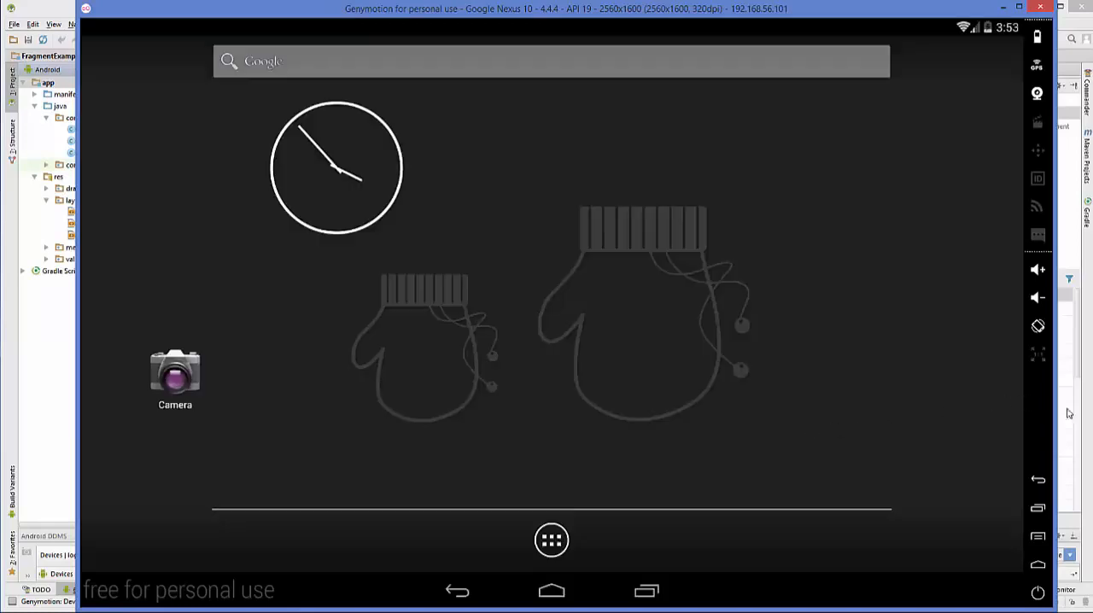
left_click(1078, 419)
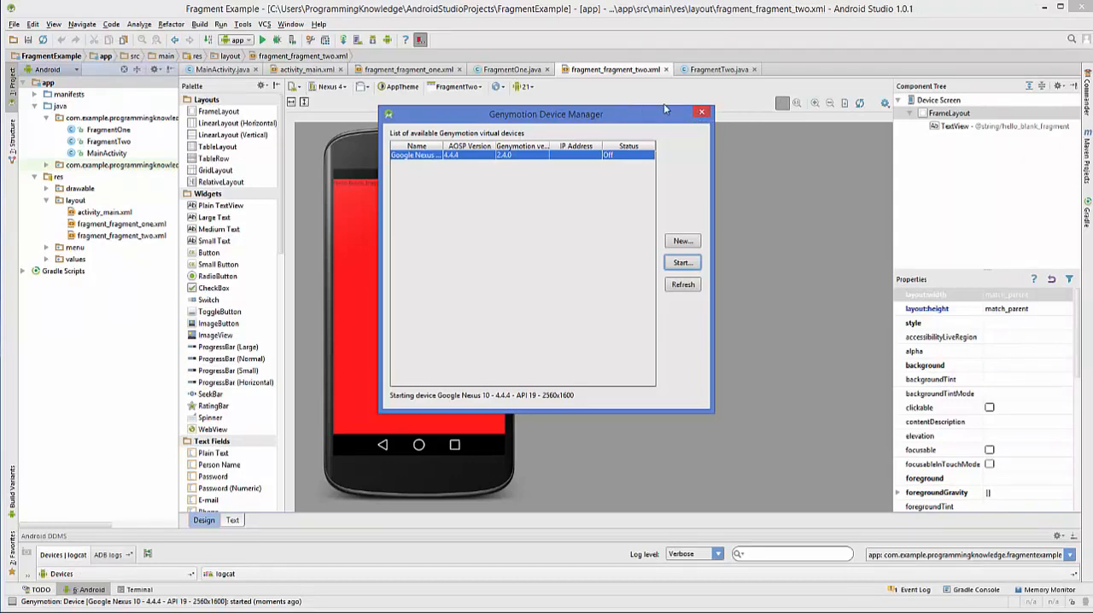
left_click(702, 114)
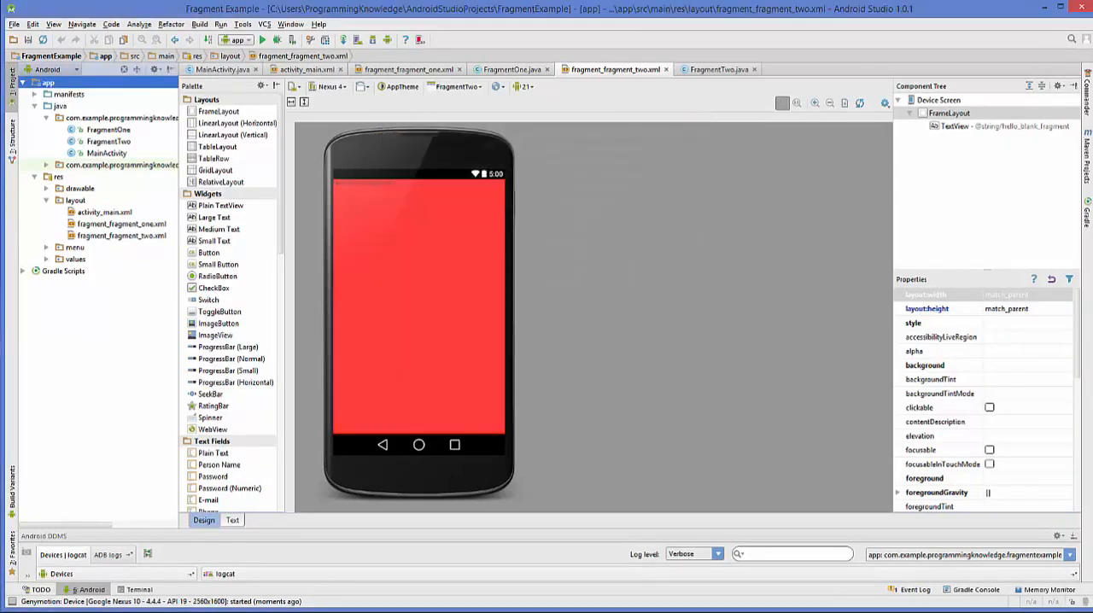
- Run the Fragment Example app on the running Genymotion Google Nexus 10 device
key("alt+Tab")
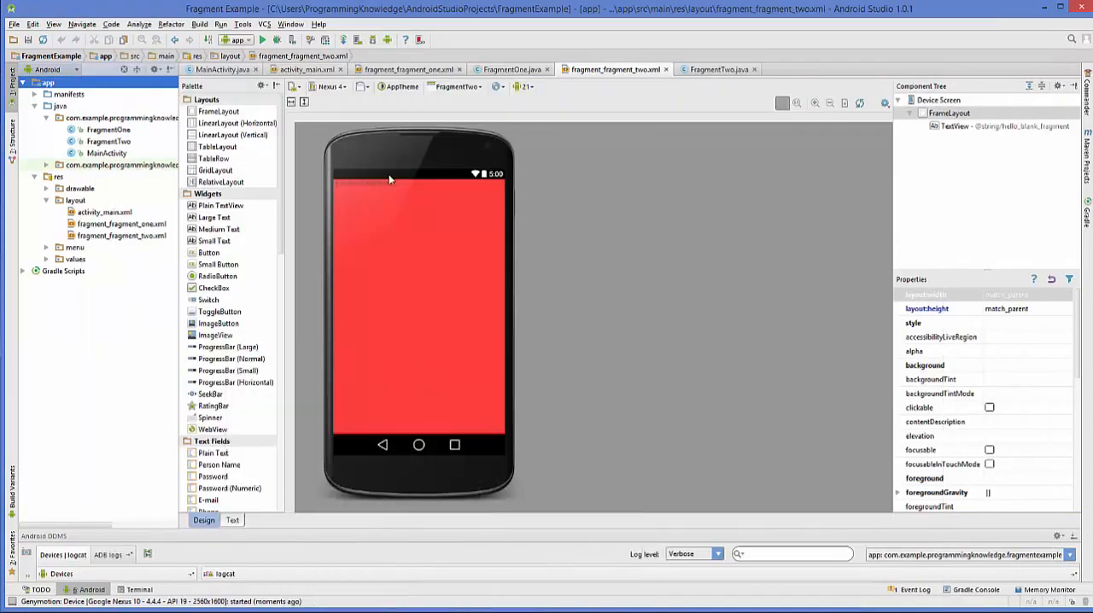
left_click(263, 41)
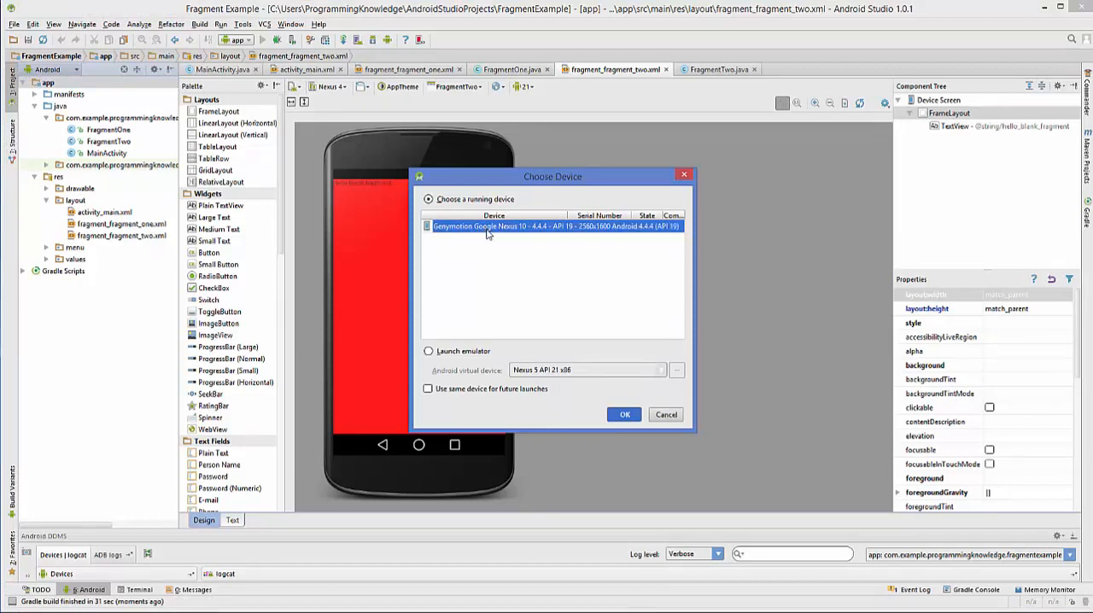
left_click(624, 414)
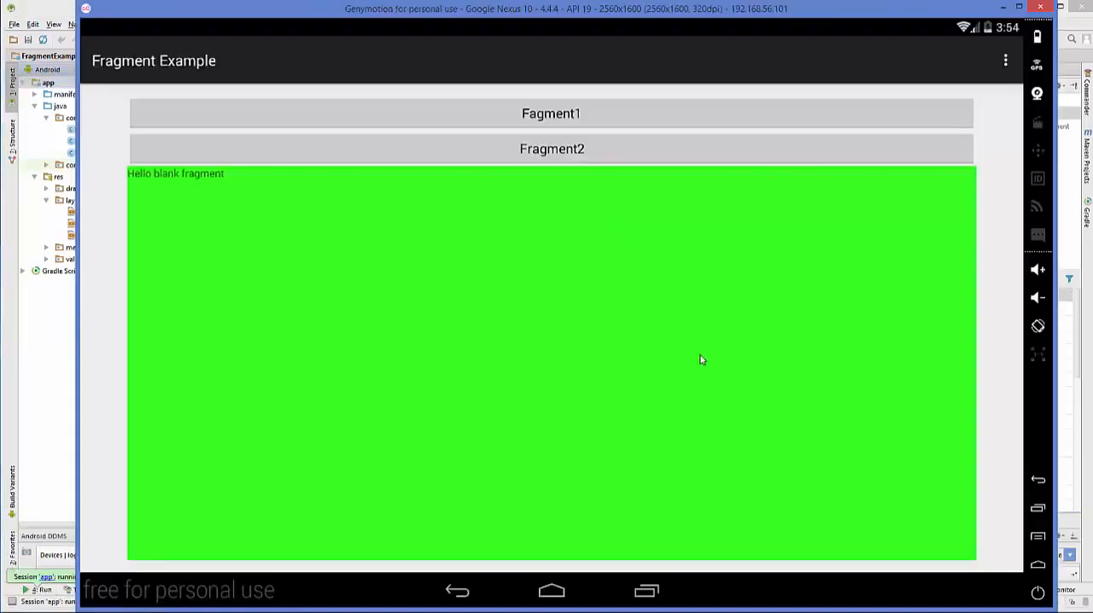